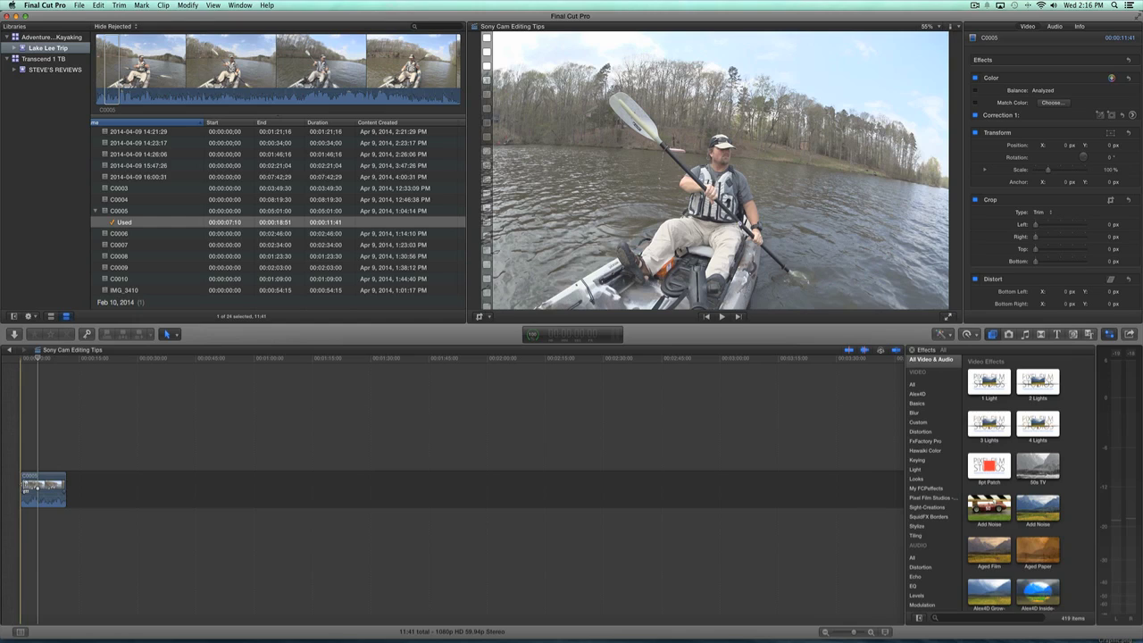
- Play back the C0005 clip in the timeline and place a duplicate of it directly after the original
key("space")
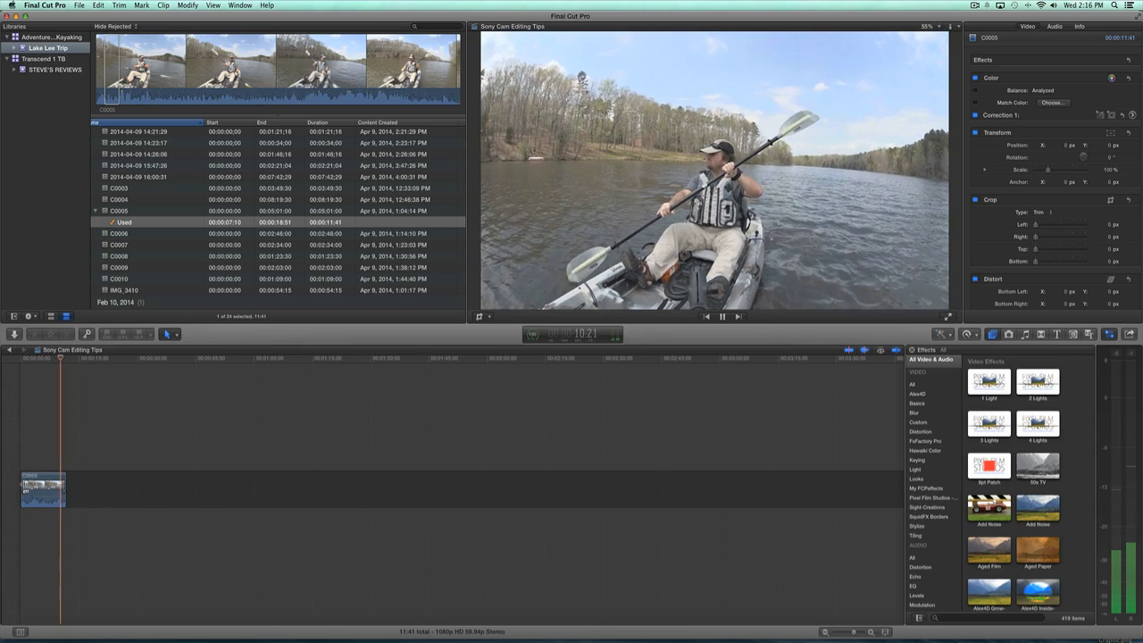
key("space")
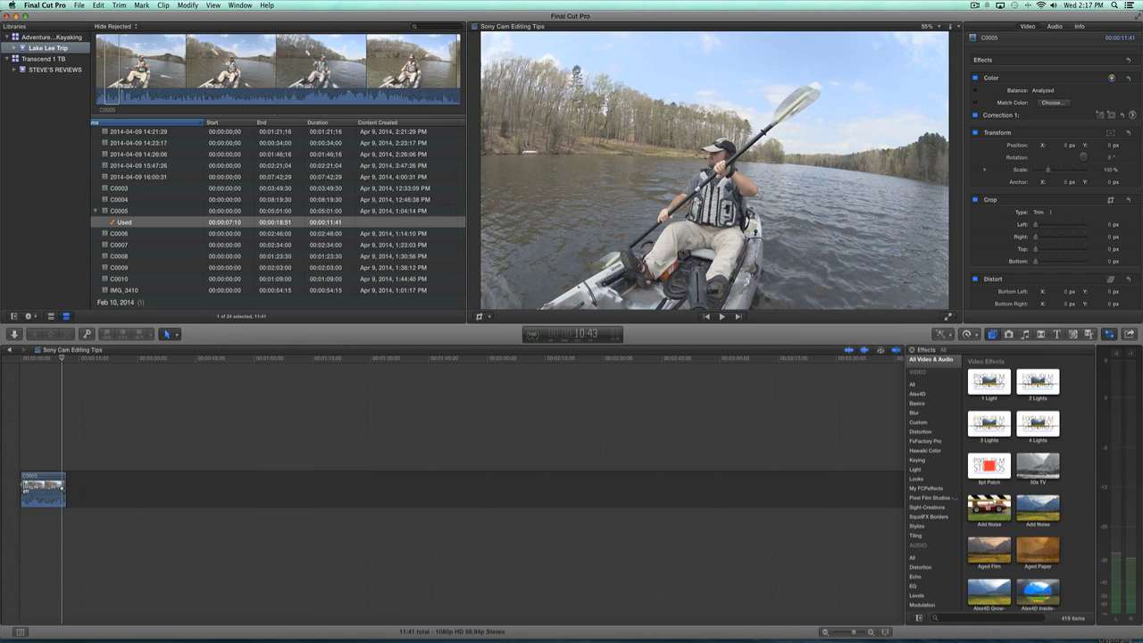
left_click(41, 483)
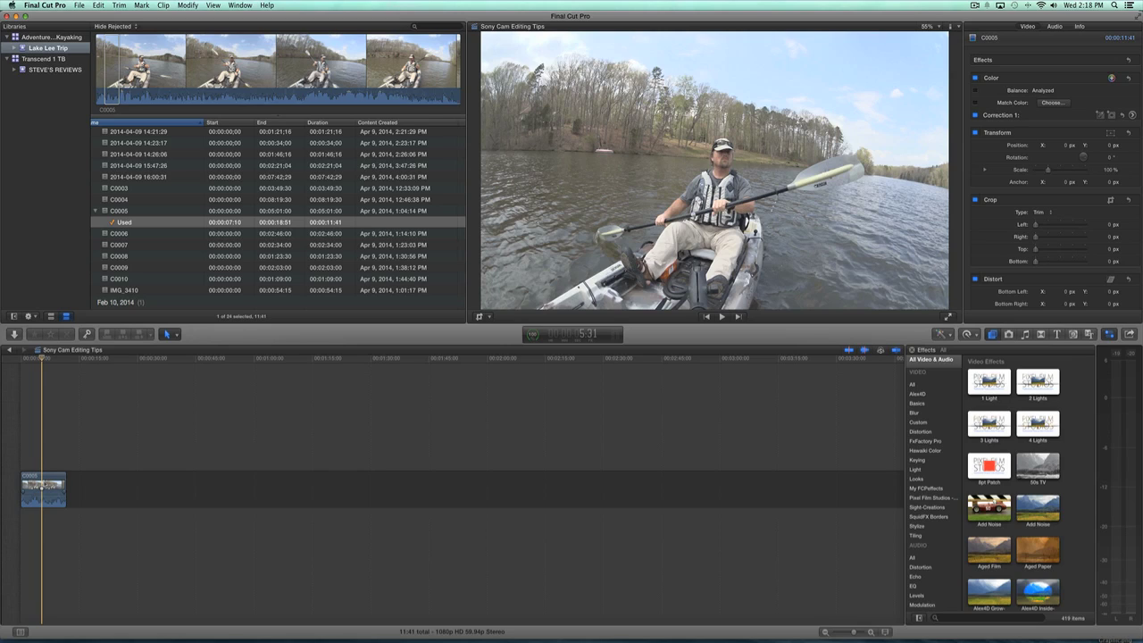
left_click_drag(41, 487, 44, 447)
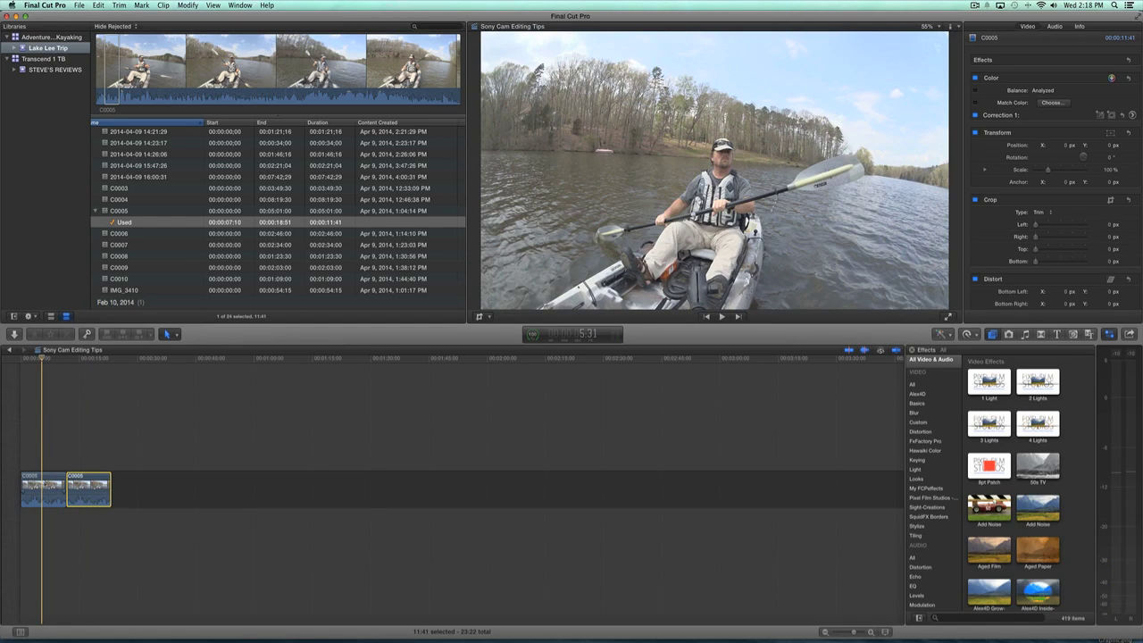
left_click(45, 485)
left_click(94, 487)
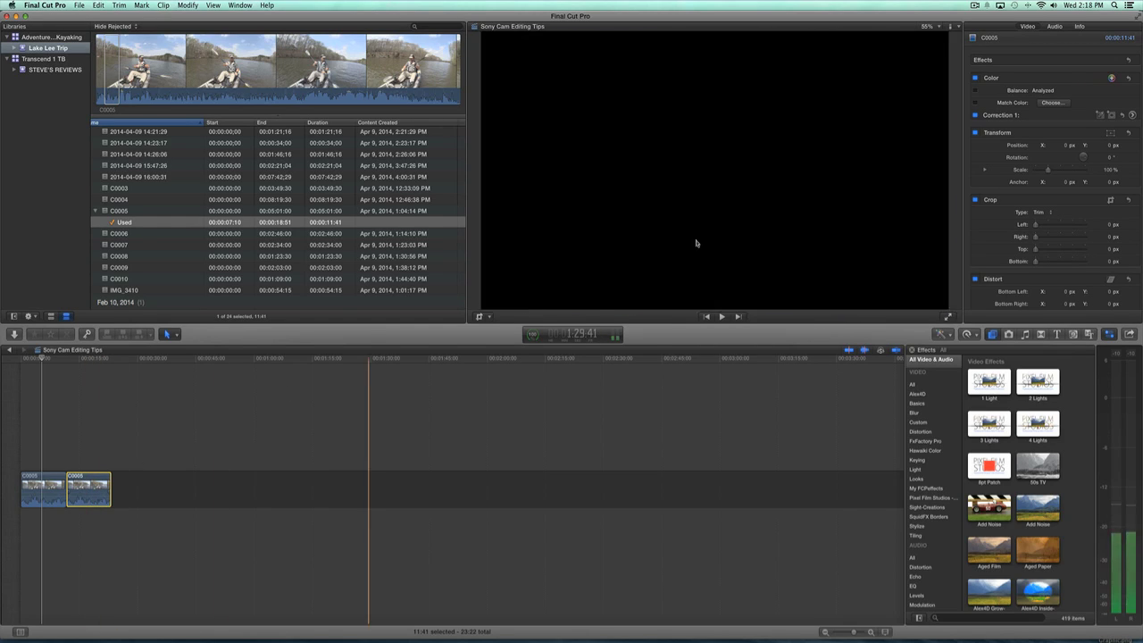
- Show the video scopes and lower the shadows exposure in Correction 1 of the duplicate clip to -11 %
left_click(959, 28)
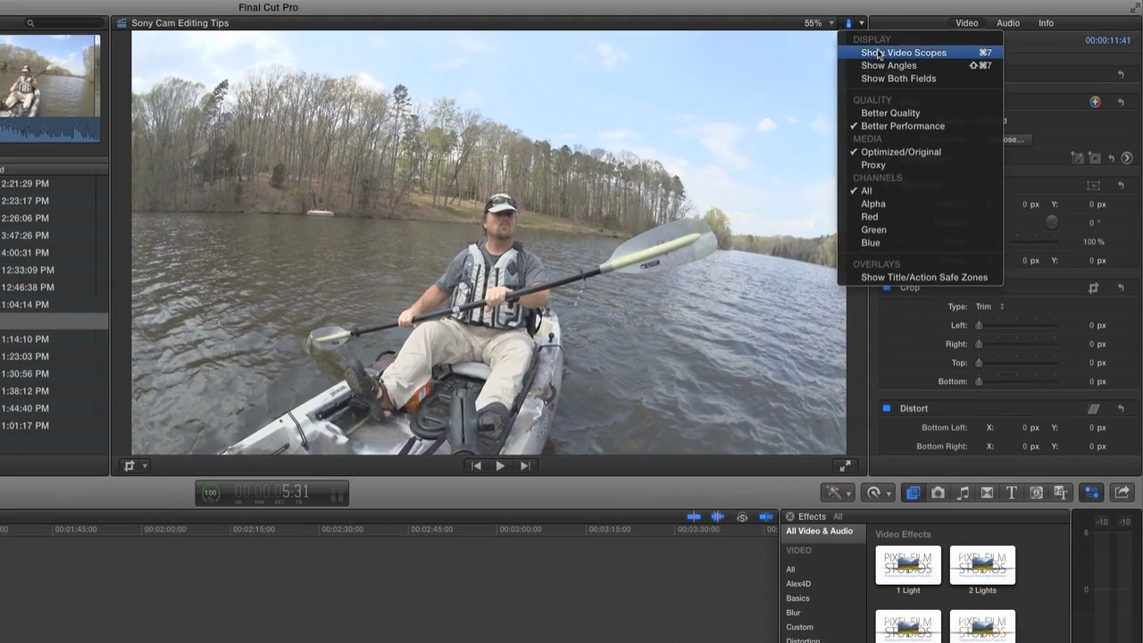
left_click(969, 46)
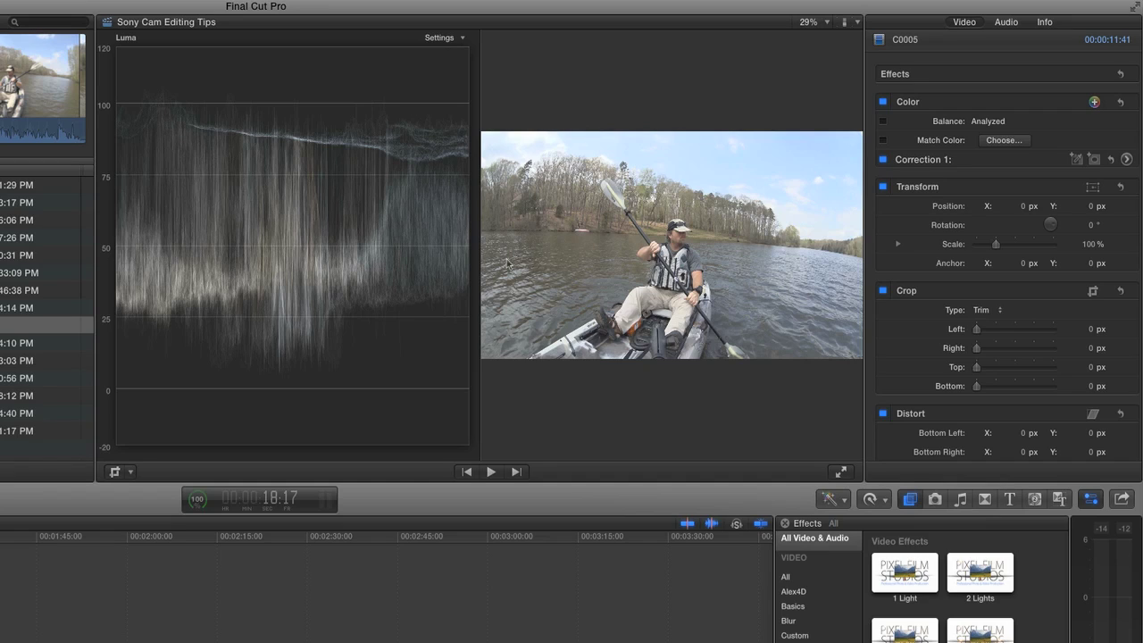
left_click(1127, 160)
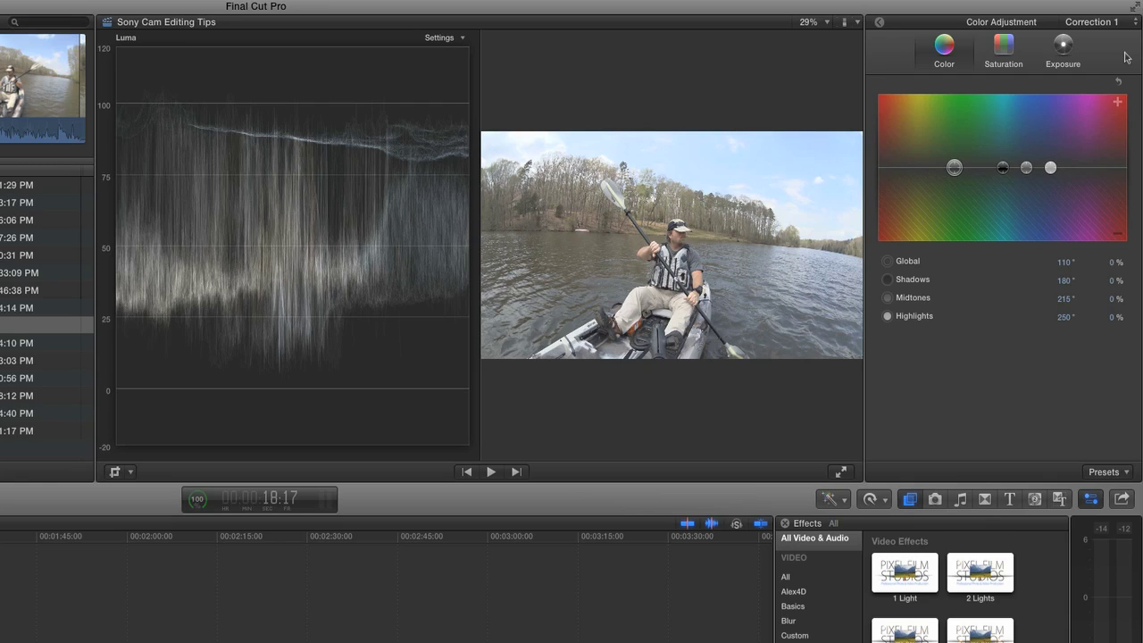
left_click(1062, 50)
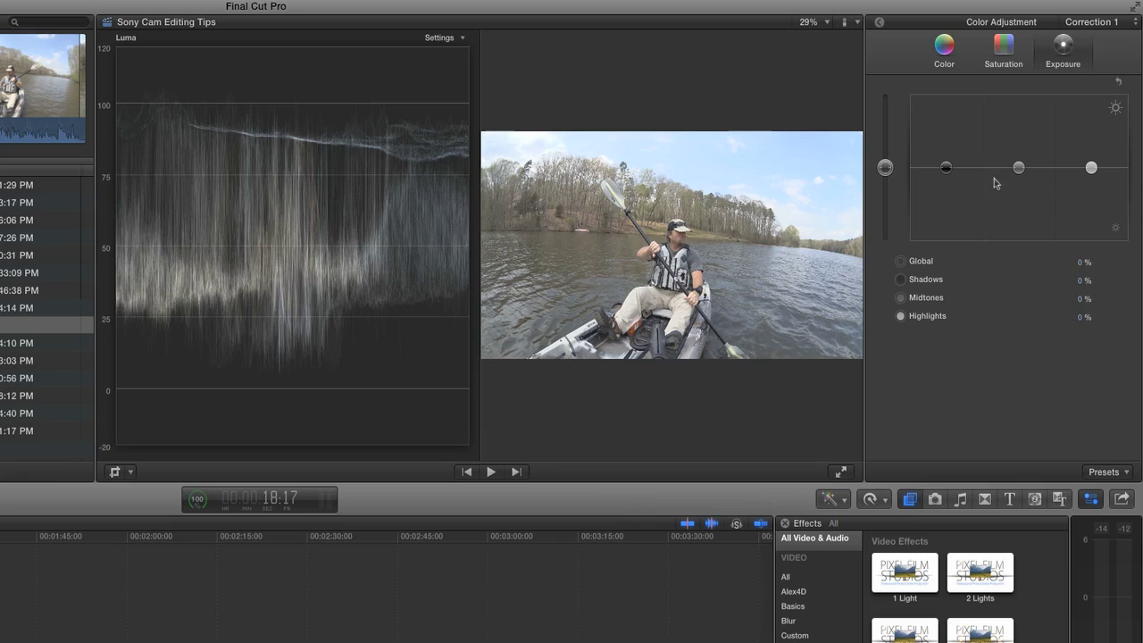
left_click(947, 168)
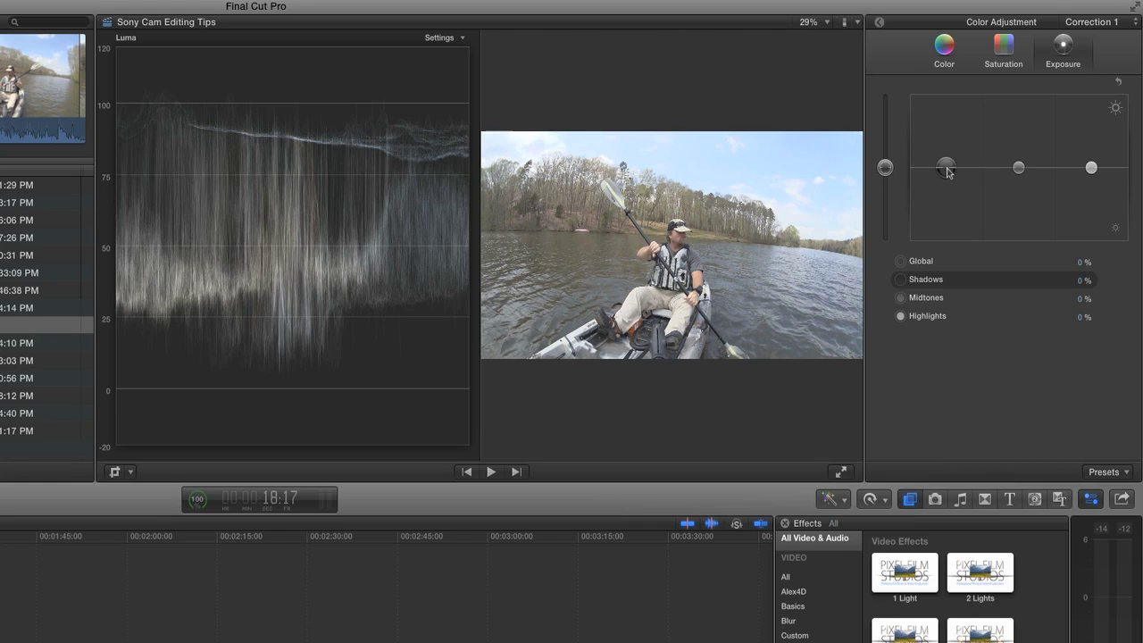
mouse_move(948, 172)
left_mouse_down()
mouse_move(949, 196)
mouse_move(954, 183)
left_mouse_up()
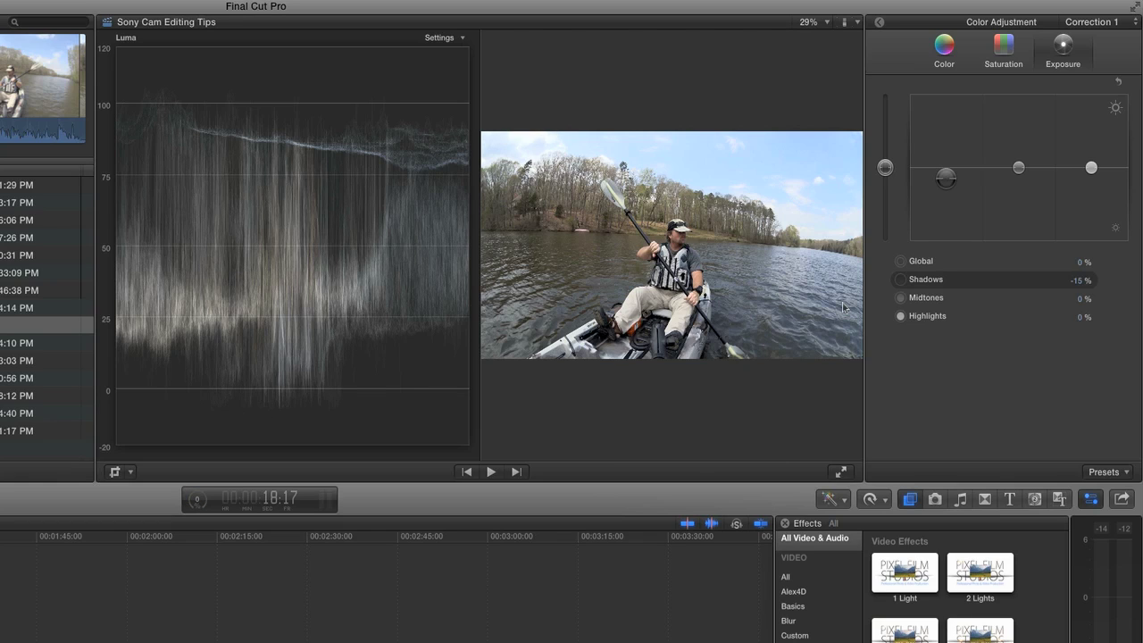
mouse_move(946, 180)
left_mouse_down()
mouse_move(947, 211)
mouse_move(948, 183)
left_mouse_up()
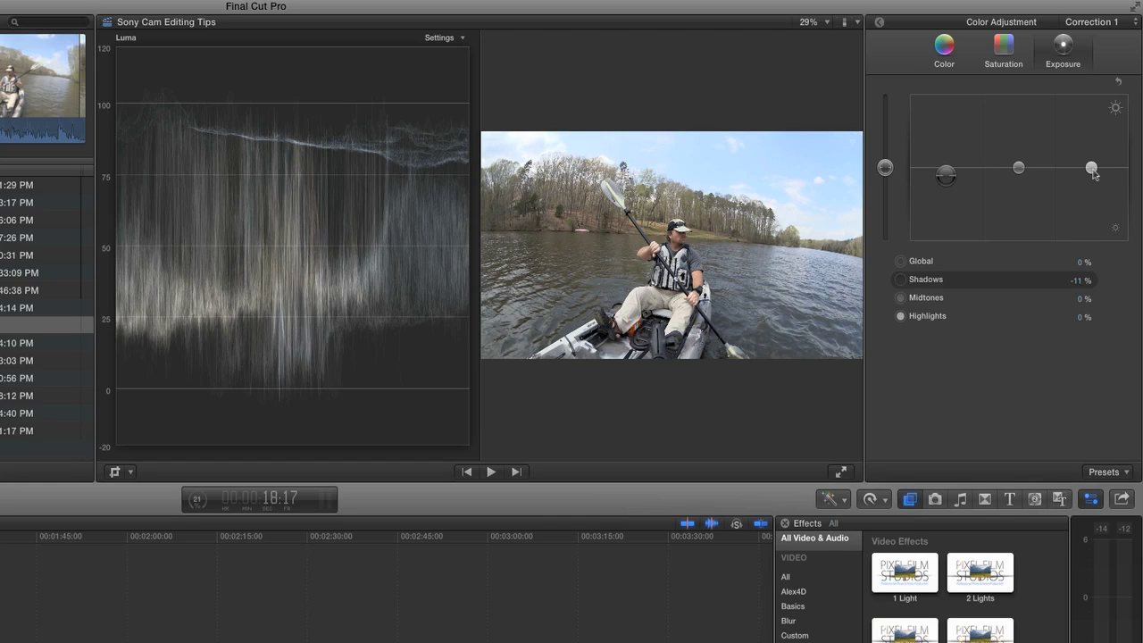
- Set the highlights exposure to 13 % and the midtones exposure to -7 % in Correction 1
mouse_move(1092, 169)
left_mouse_down()
mouse_move(1091, 131)
mouse_move(1091, 195)
mouse_move(1091, 168)
left_mouse_up()
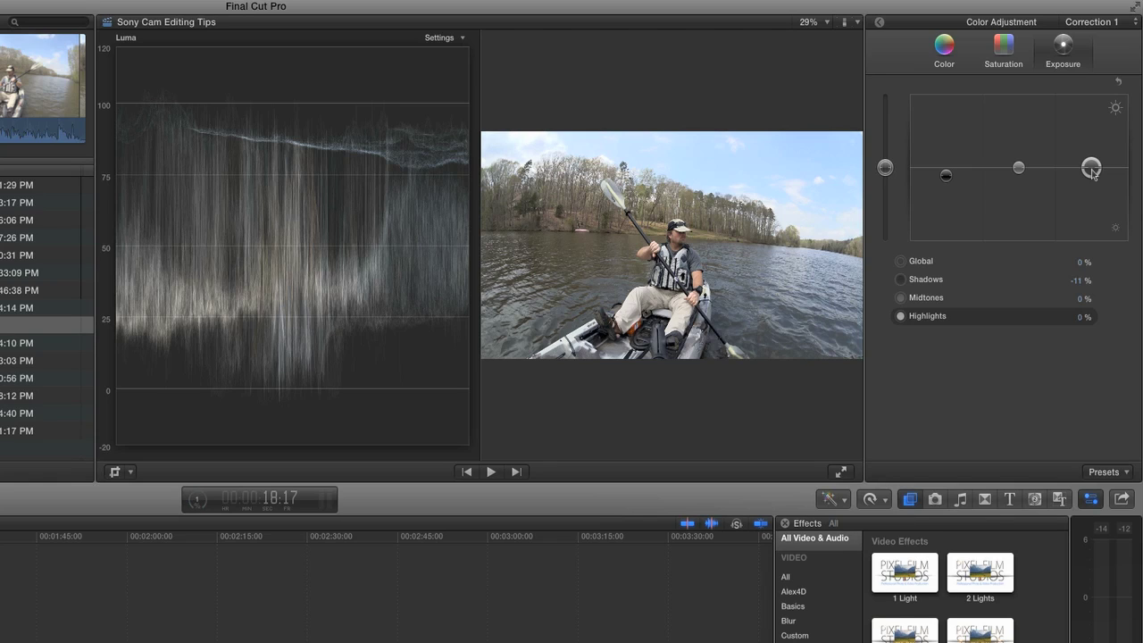
left_click_drag(1094, 173, 1092, 164)
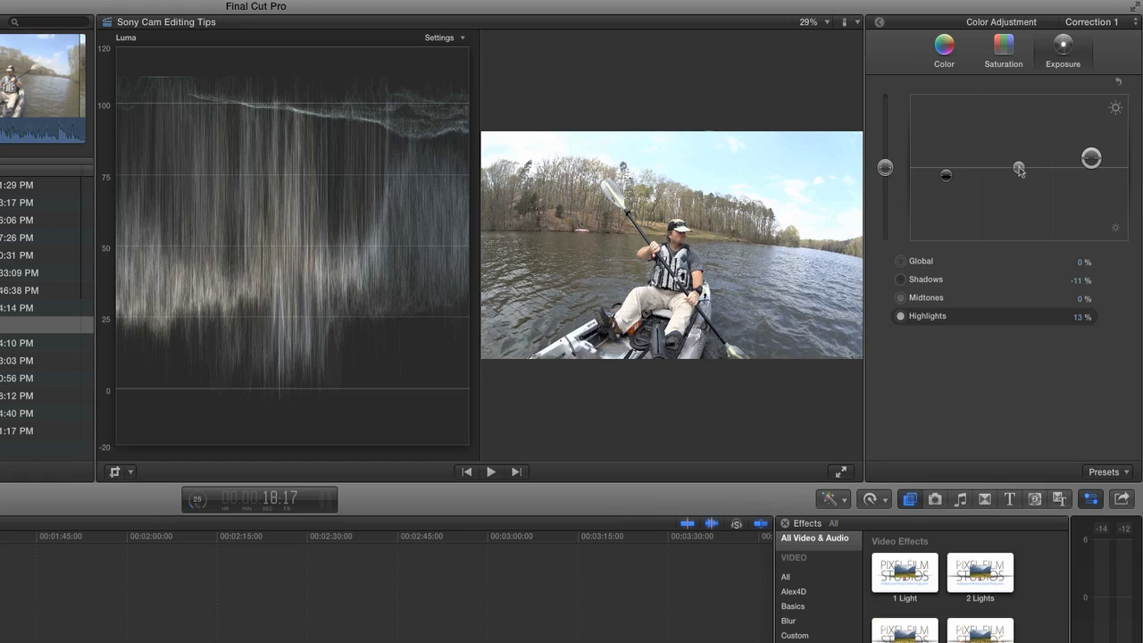
mouse_move(1019, 170)
left_mouse_down()
mouse_move(1020, 136)
mouse_move(1019, 191)
mouse_move(1016, 165)
mouse_move(1017, 175)
left_mouse_up()
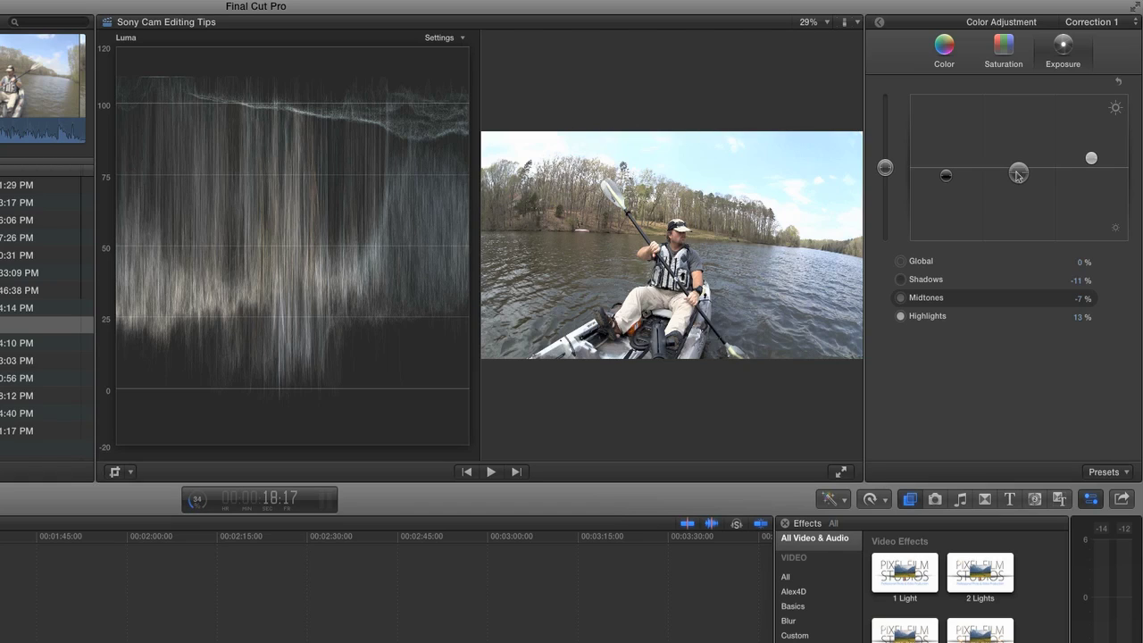
left_click(880, 21)
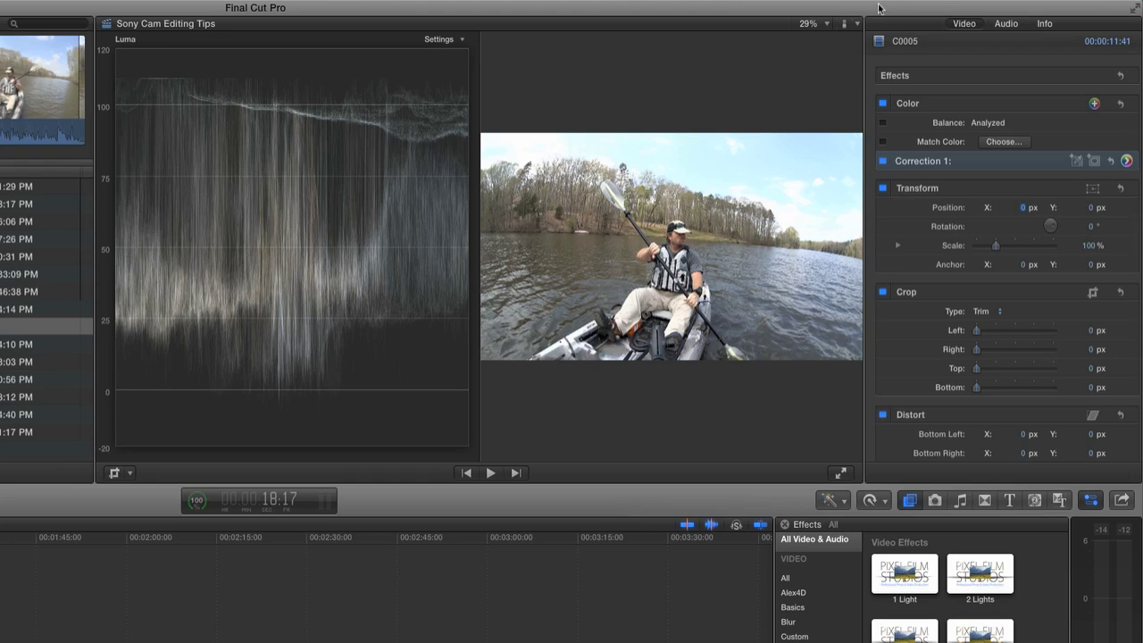
- Hide the video scopes and switch the clip's color correction off and on to compare the exposure change
left_click(858, 25)
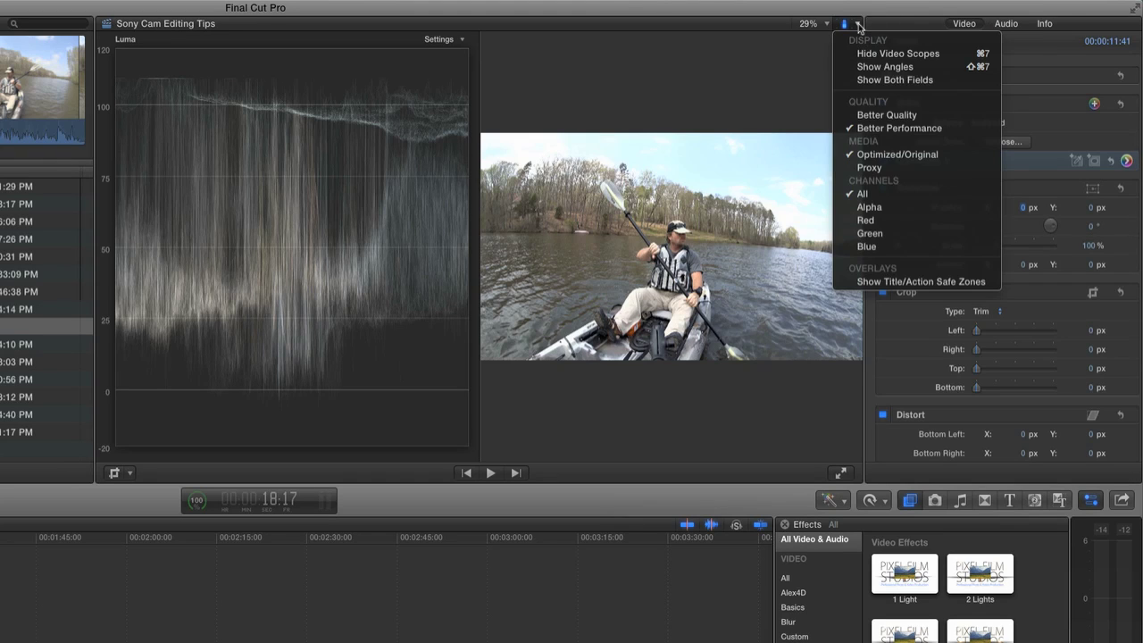
left_click(887, 54)
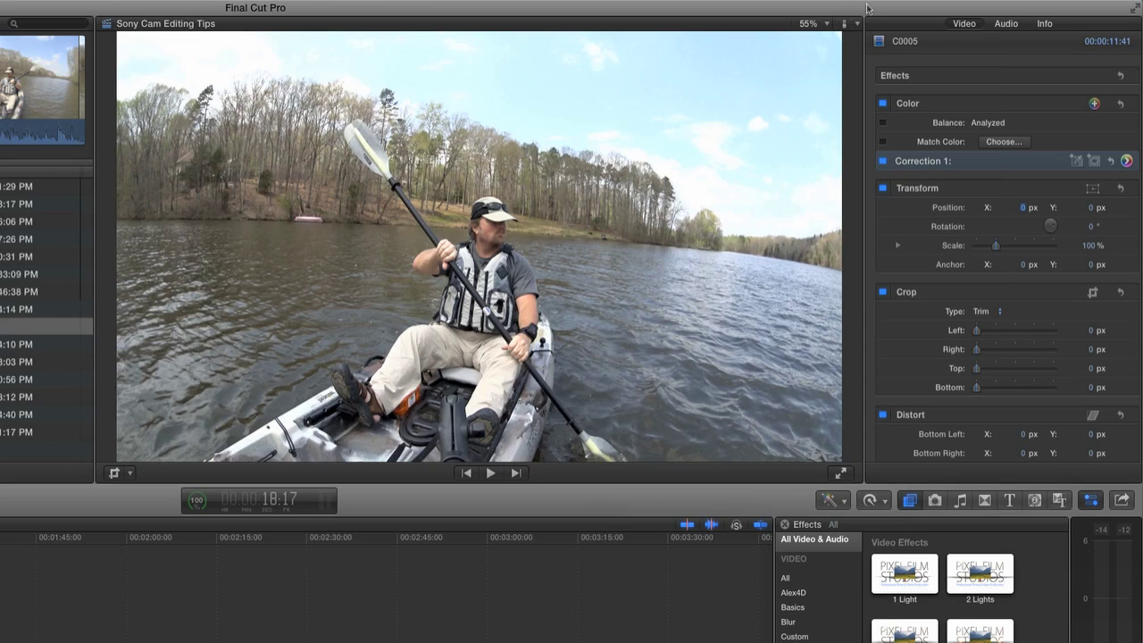
left_click(883, 103)
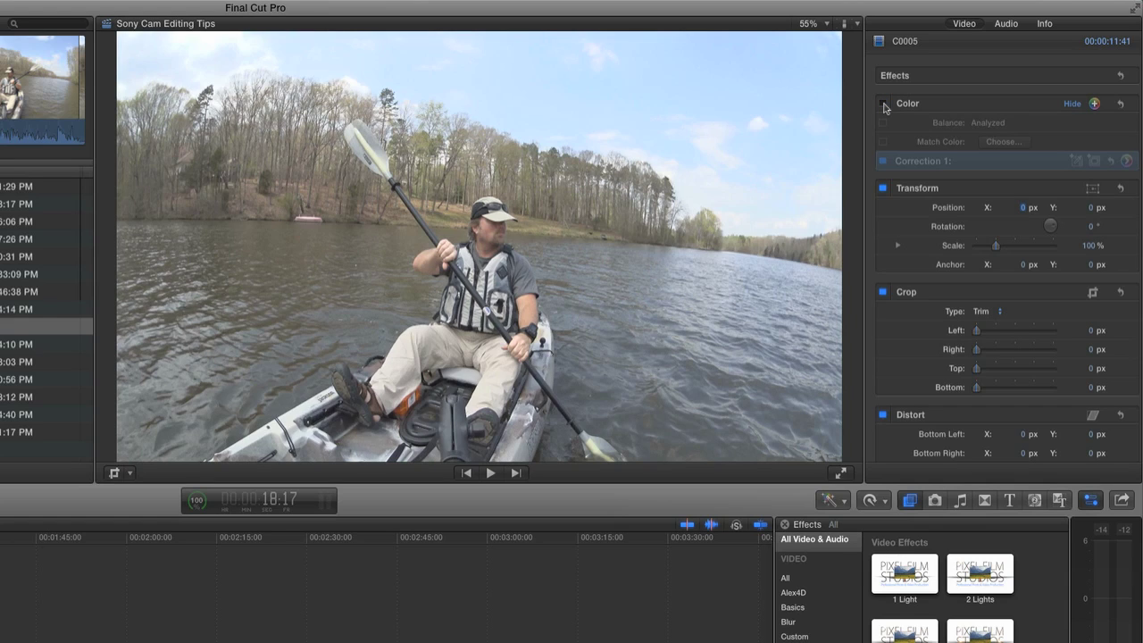
left_click(883, 104)
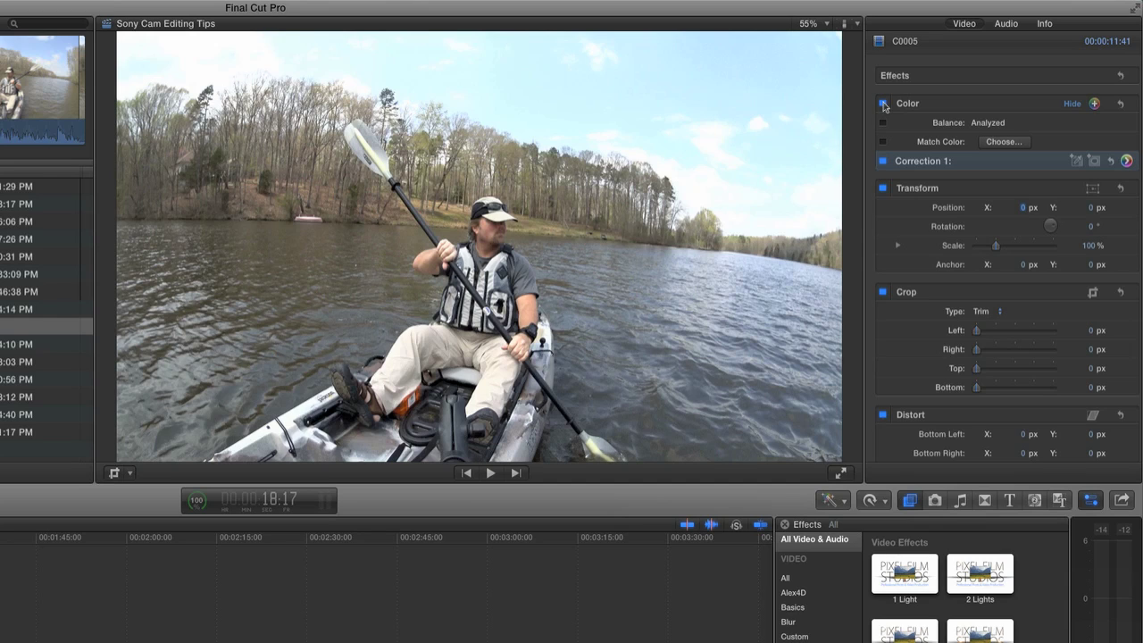
left_click(883, 104)
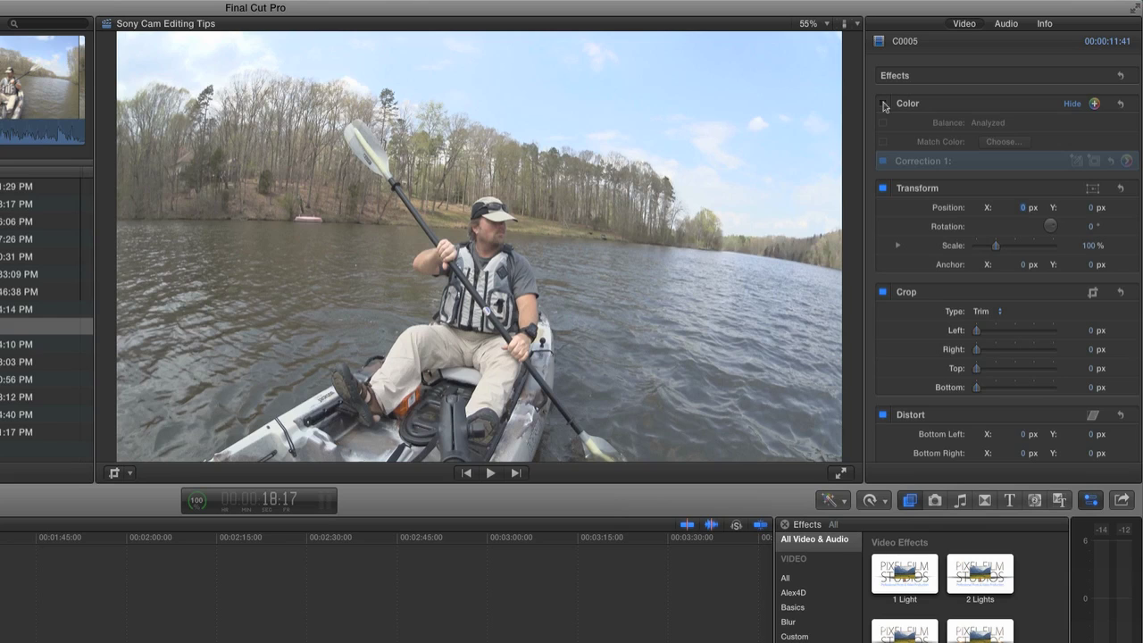
left_click(883, 103)
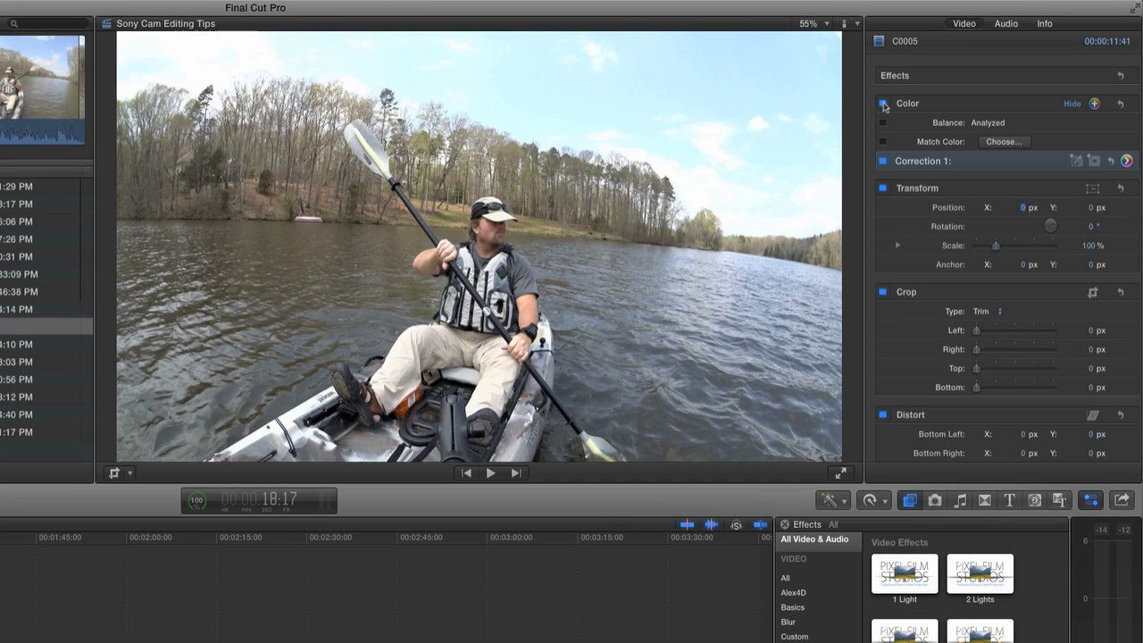
- Set Correction 1's global saturation to 30 % and its midtones saturation to 15 %
left_click(1127, 161)
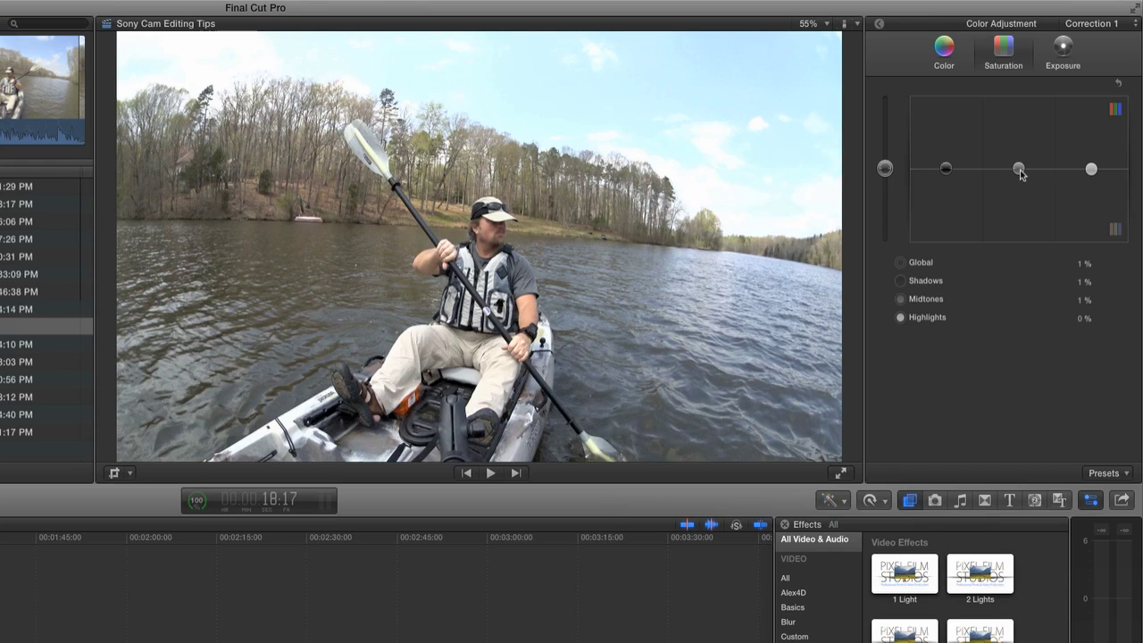
mouse_move(1020, 170)
left_mouse_down()
mouse_move(1020, 155)
mouse_move(1022, 174)
left_mouse_up()
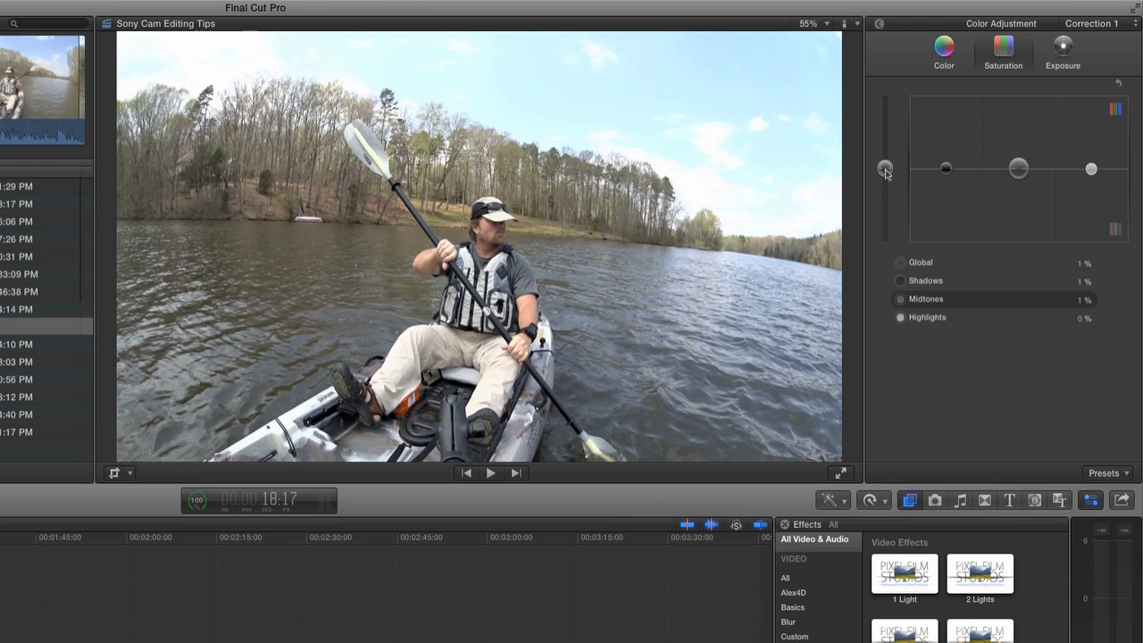
left_click_drag(886, 173, 886, 151)
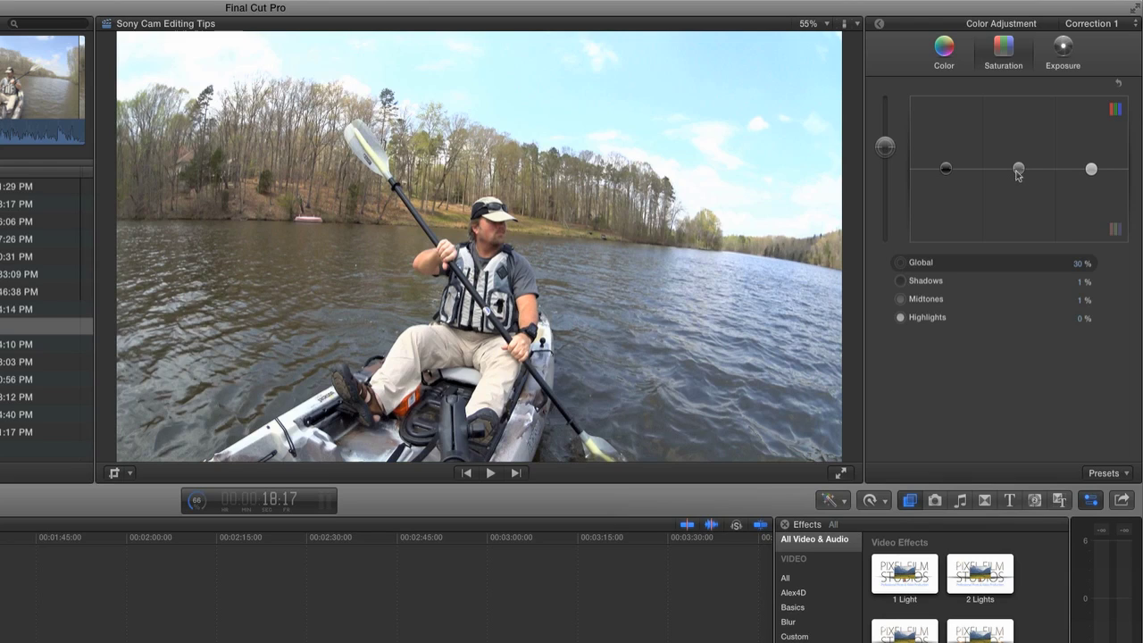
left_click_drag(1019, 170, 1019, 161)
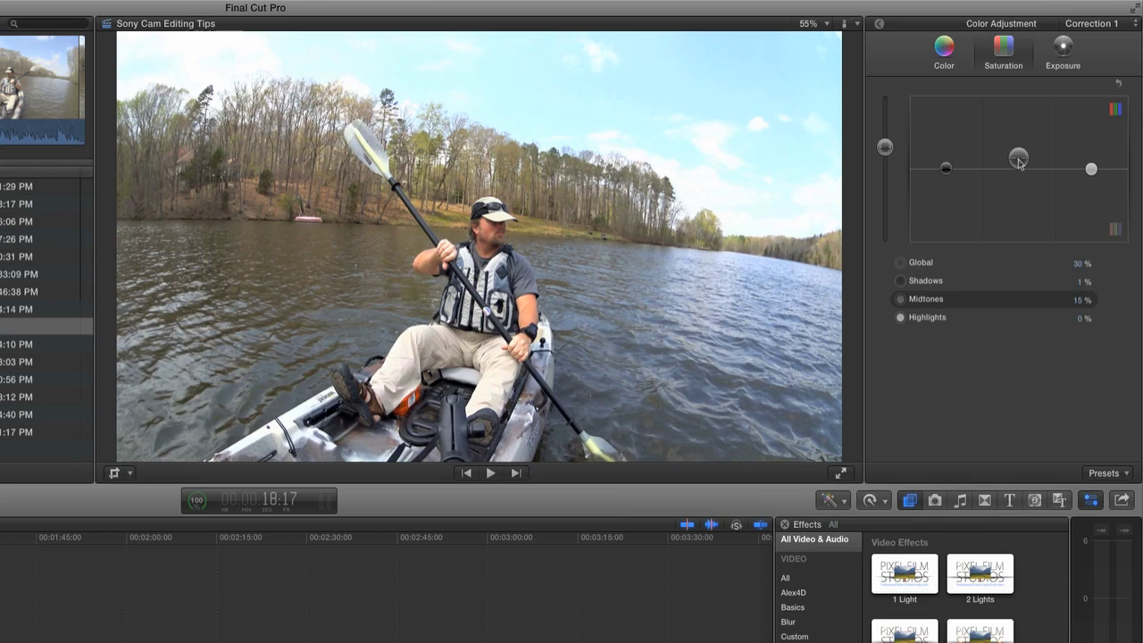
left_click(881, 25)
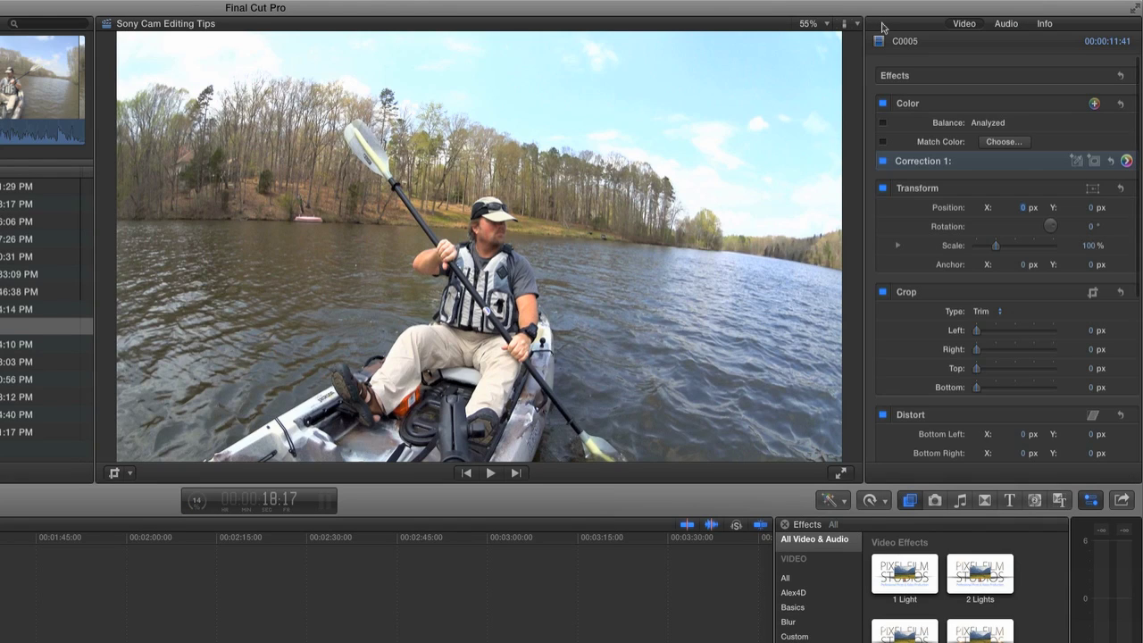
- Compare the clip before and after the exposure and saturation changes by switching its color correction off and on
left_click(882, 104)
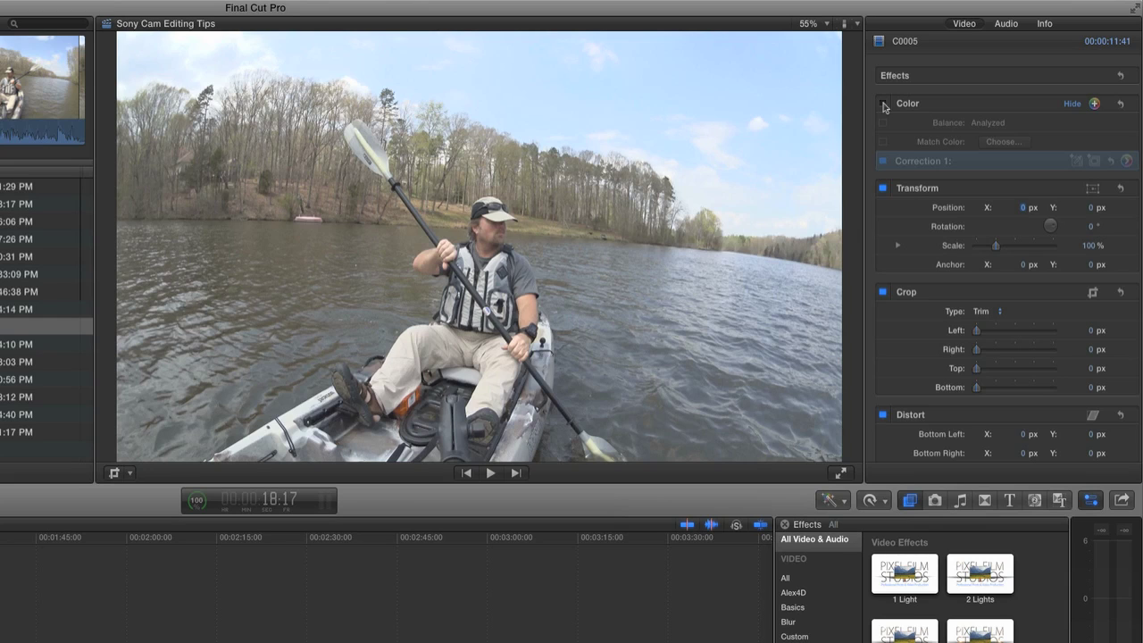
left_click(883, 104)
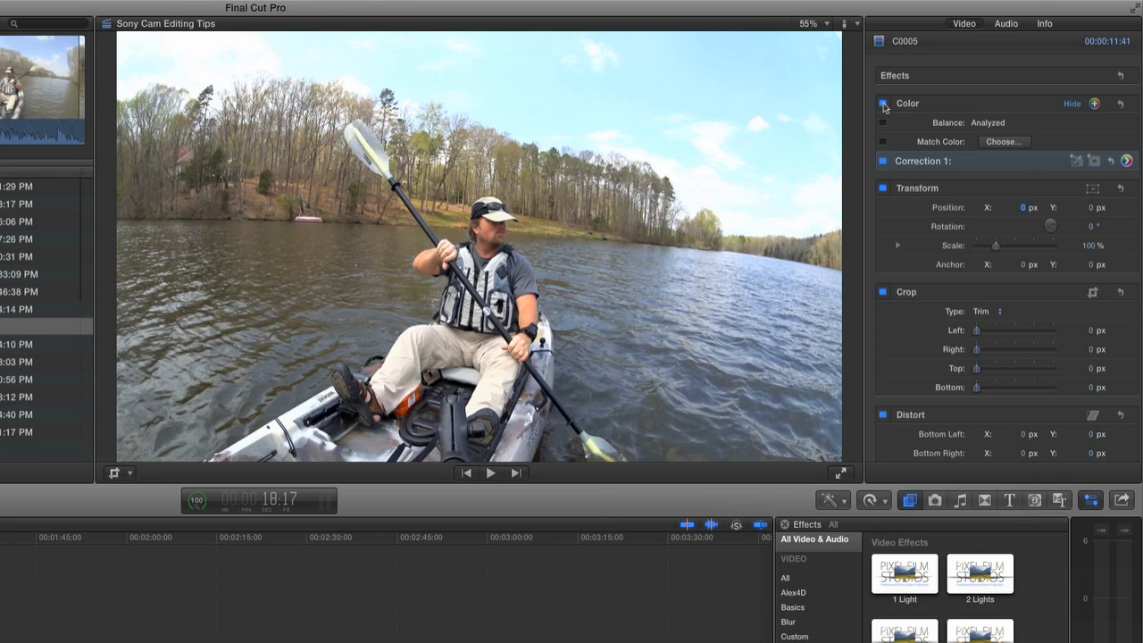
left_click(882, 104)
left_click(883, 103)
- Add Correction 2 to the clip and give it a color mask sampled from the tan shoreline and trees
left_click(1096, 104)
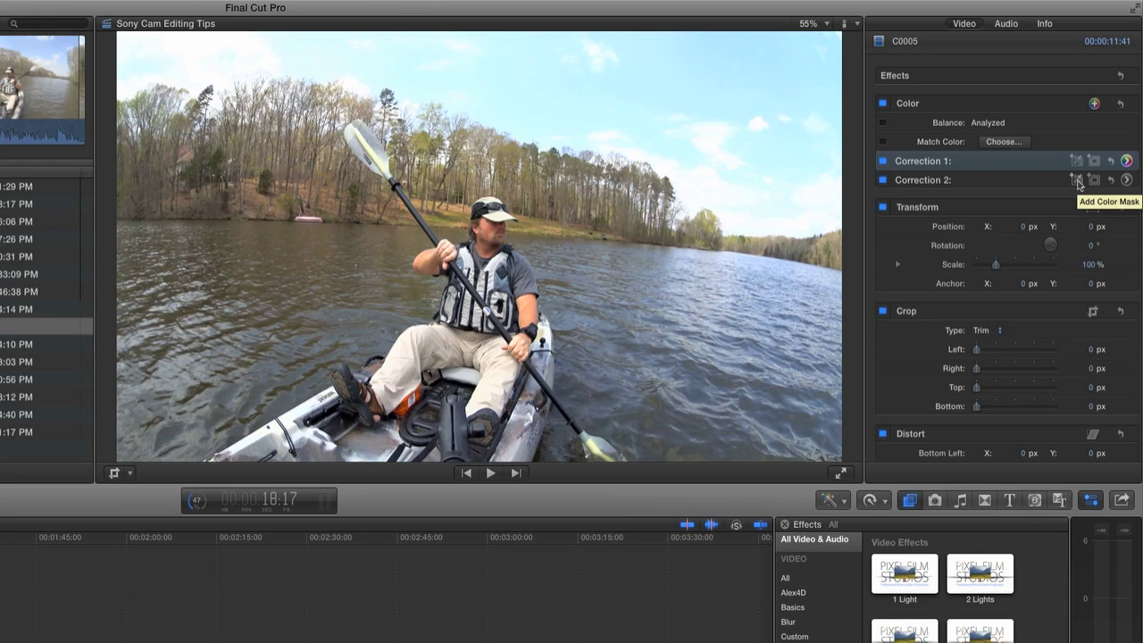
left_click(1077, 180)
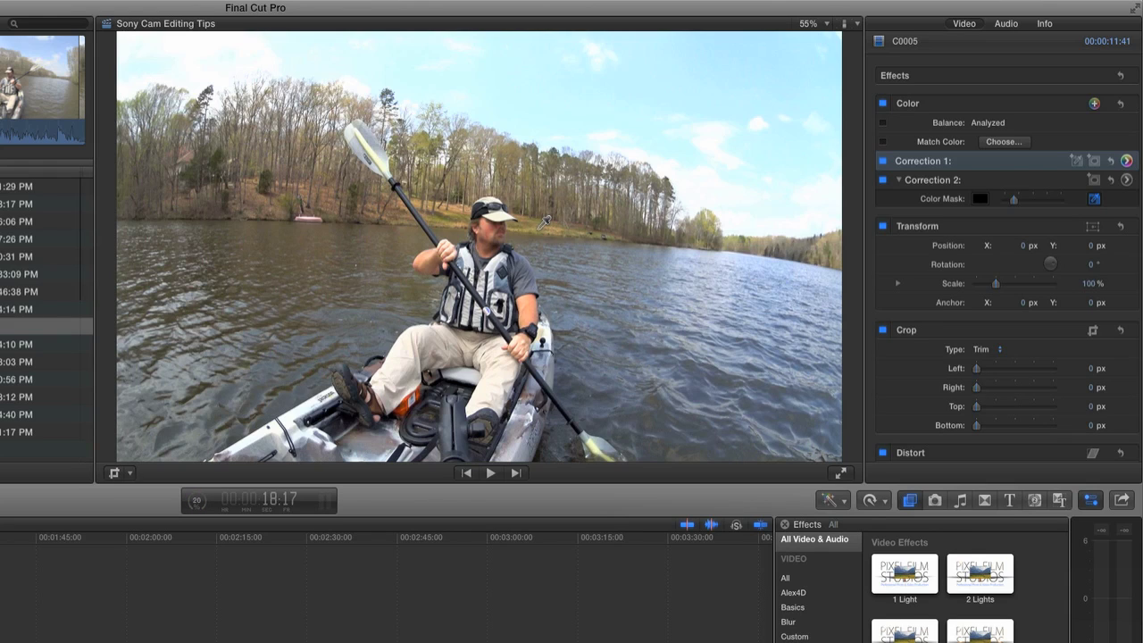
left_click(544, 222)
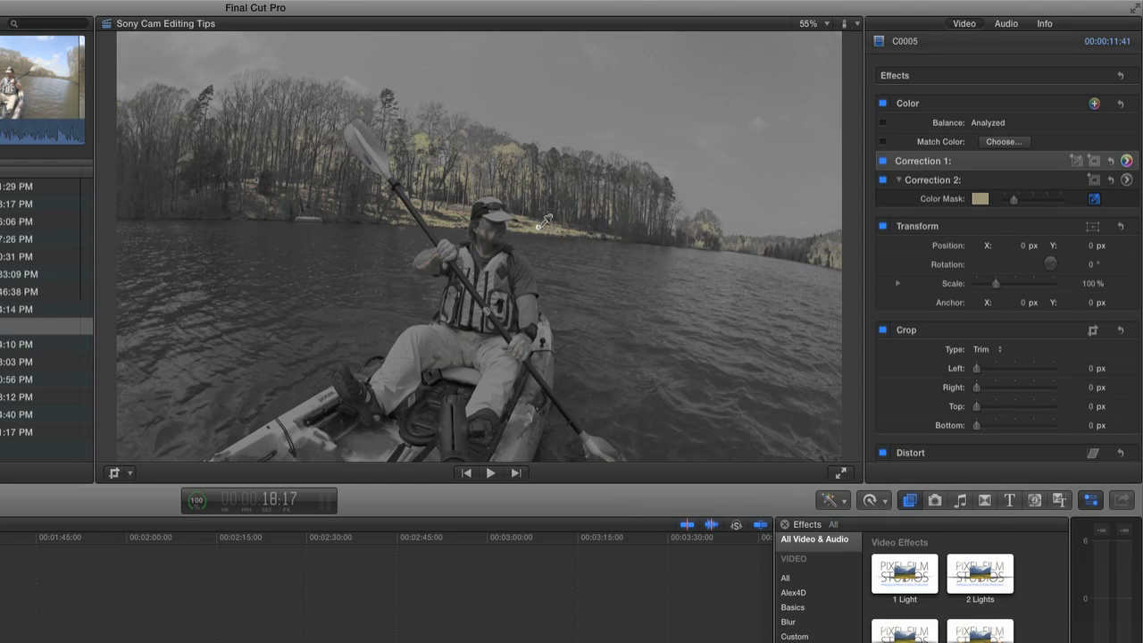
left_click_drag(538, 229, 539, 227)
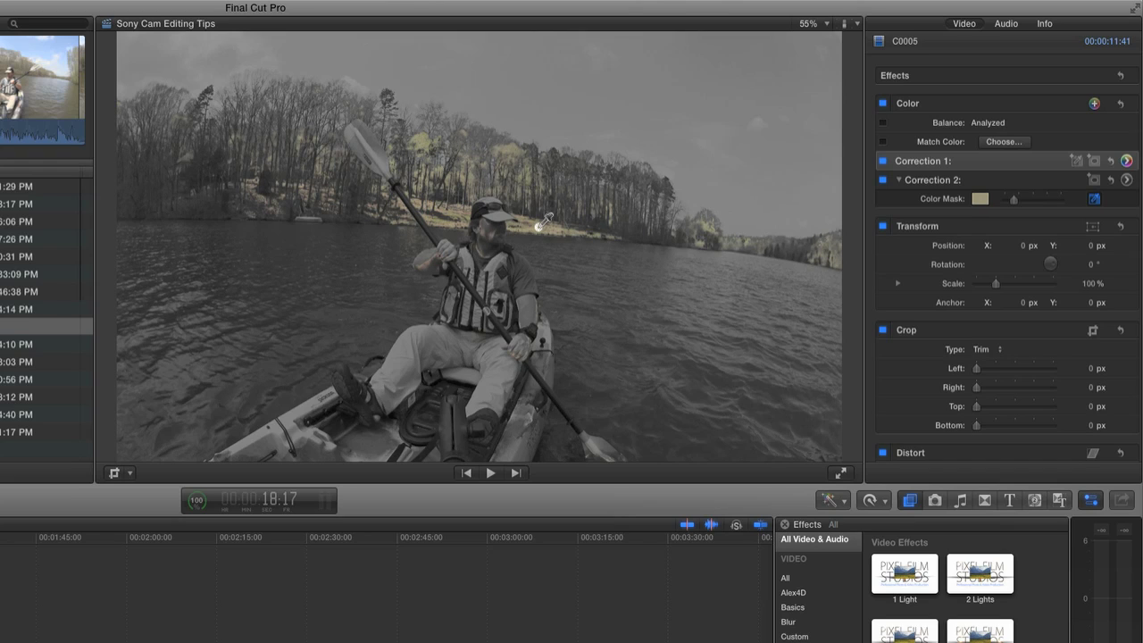
left_click_drag(540, 225, 540, 224)
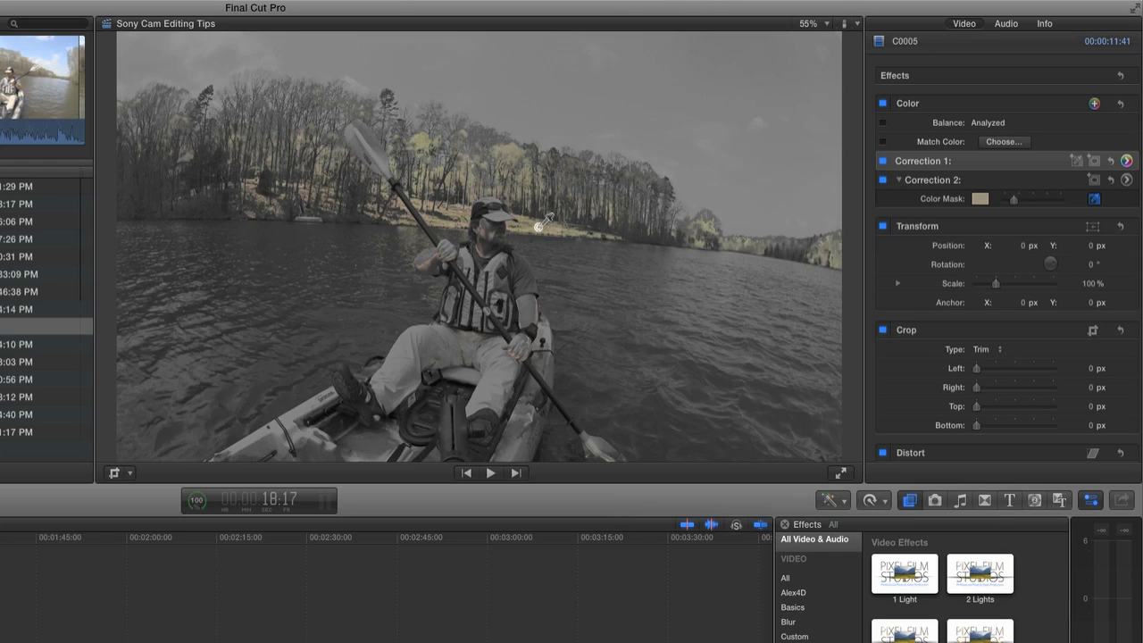
left_click_drag(539, 225, 539, 226)
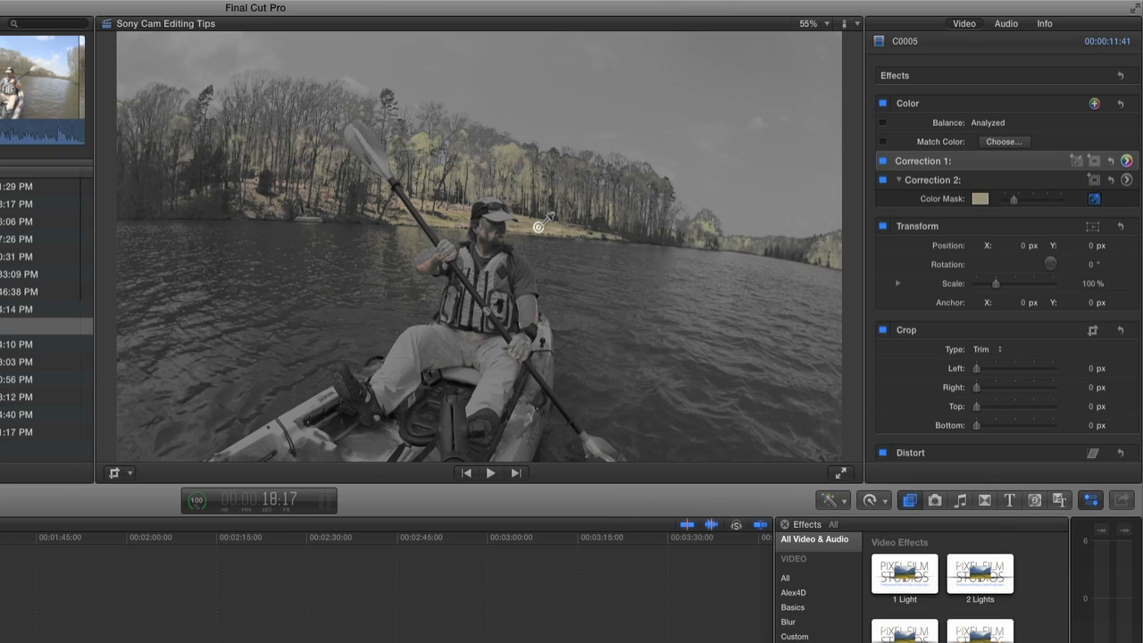
left_click_drag(538, 227, 540, 226)
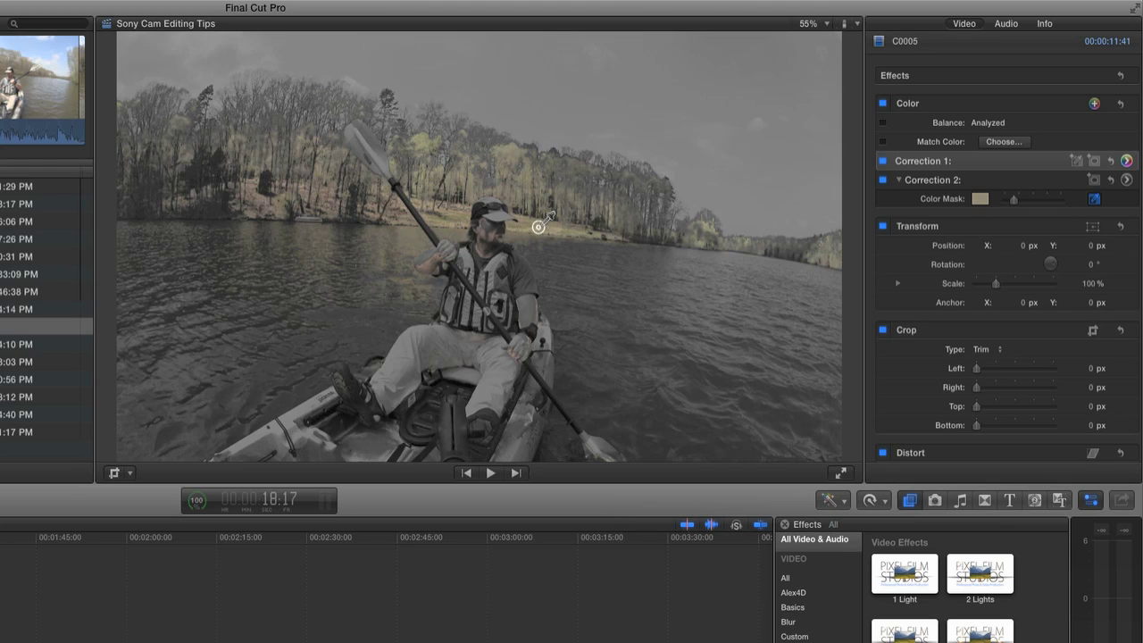
left_click_drag(539, 227, 539, 225)
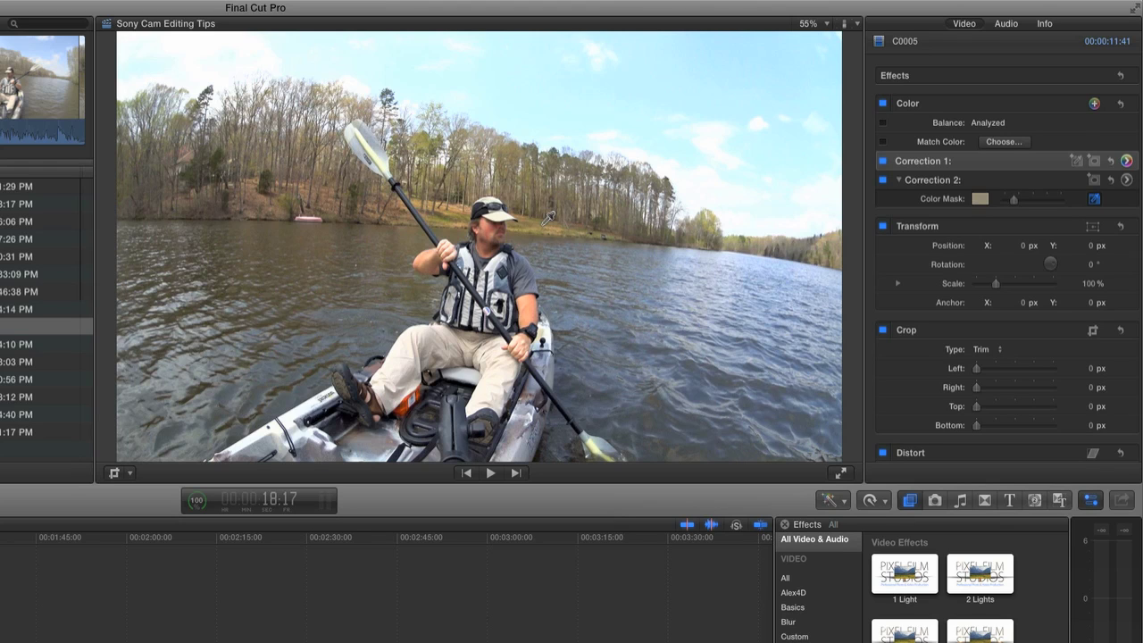
- Inside Correction 2's mask, set the global saturation to 47 % and the midtones saturation to 7 %
left_click(1128, 181)
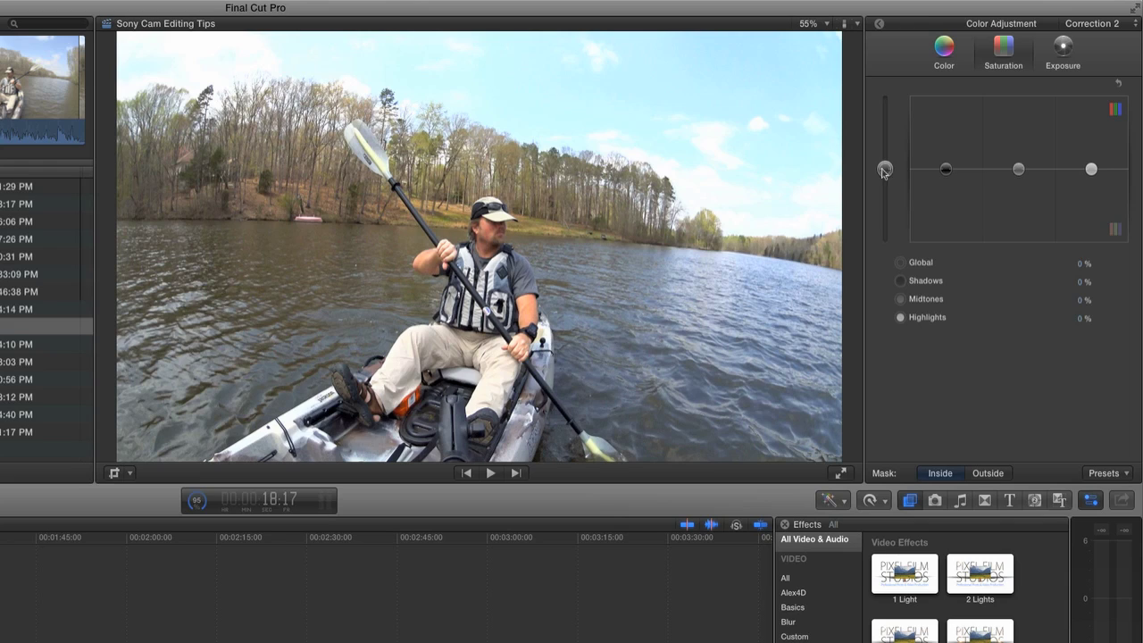
left_click(885, 169)
left_click_drag(886, 168, 886, 141)
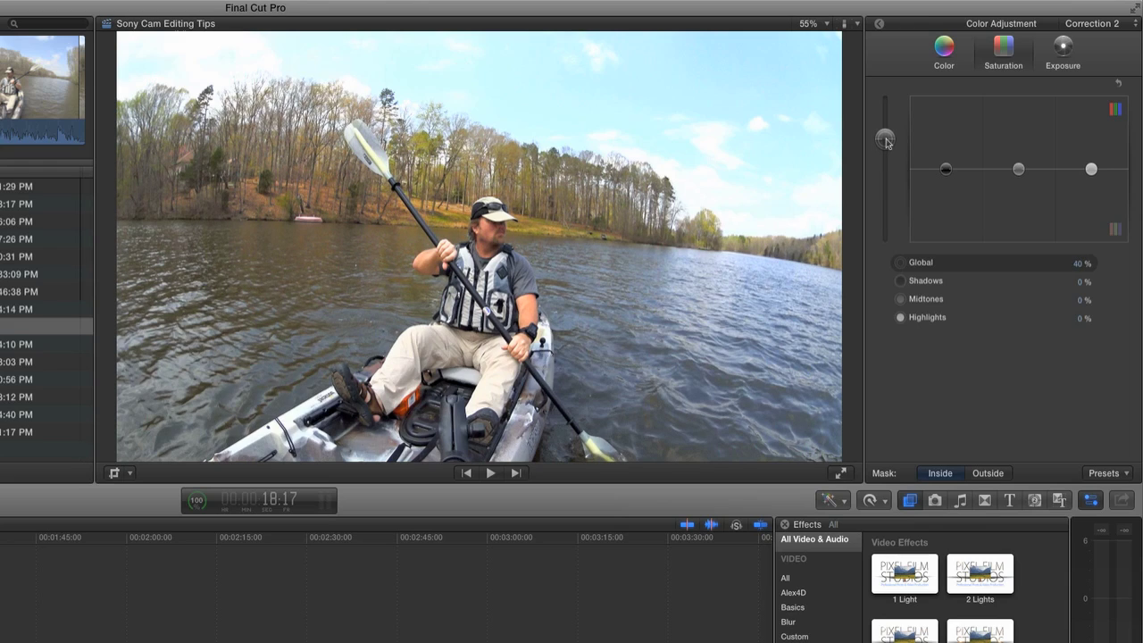
mouse_move(1019, 171)
left_mouse_down()
mouse_move(1019, 141)
mouse_move(1019, 167)
left_mouse_up()
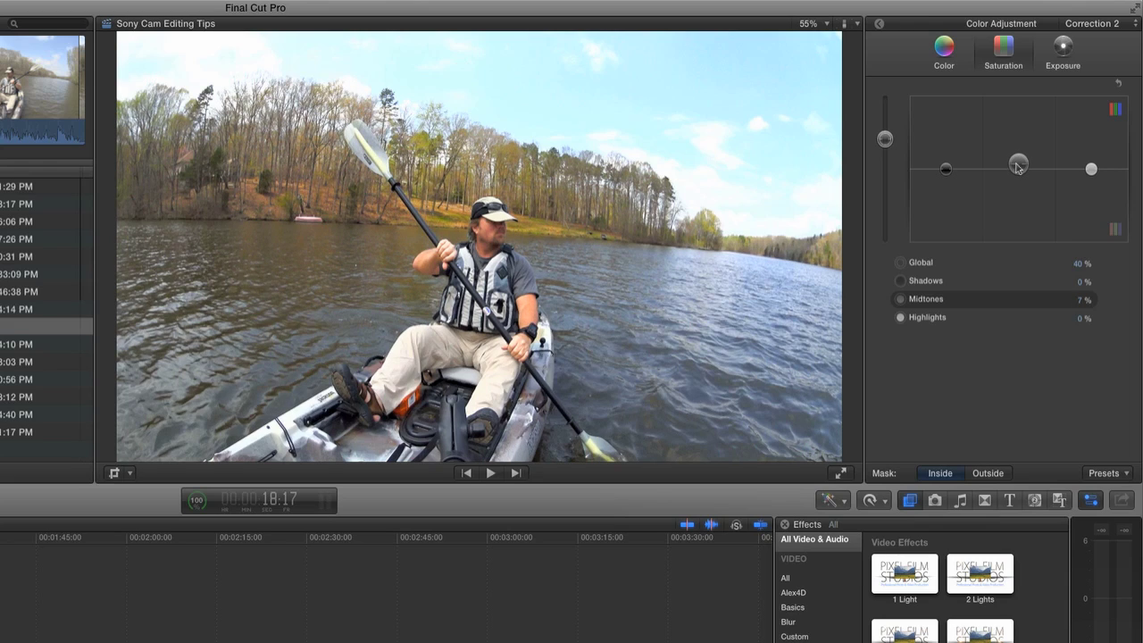
left_click(885, 142)
left_click_drag(886, 142, 888, 140)
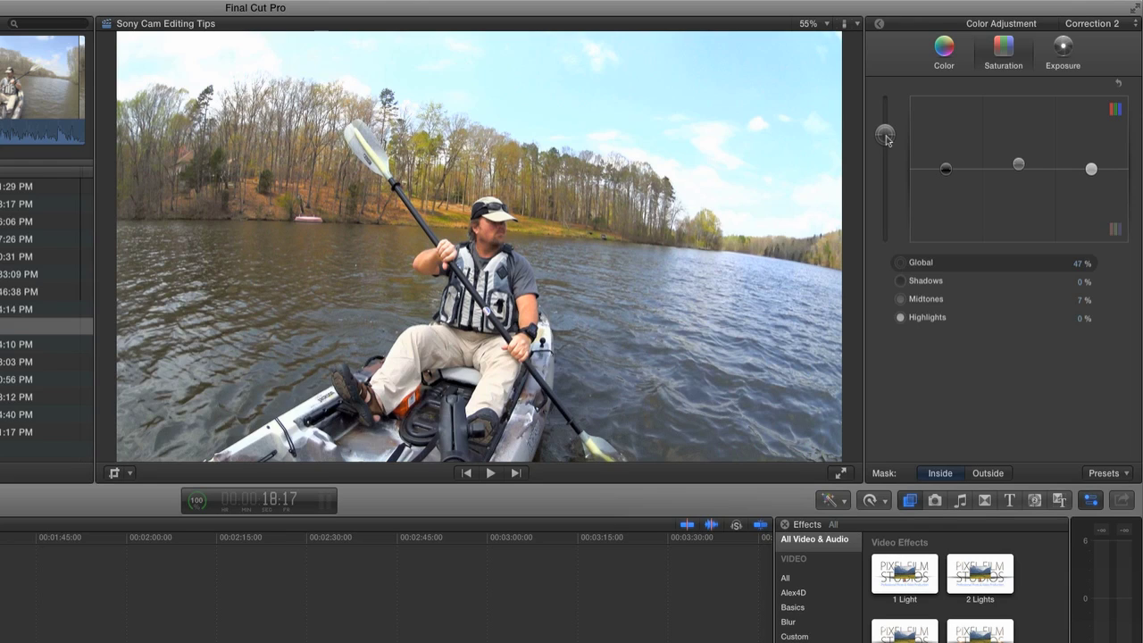
left_click(880, 27)
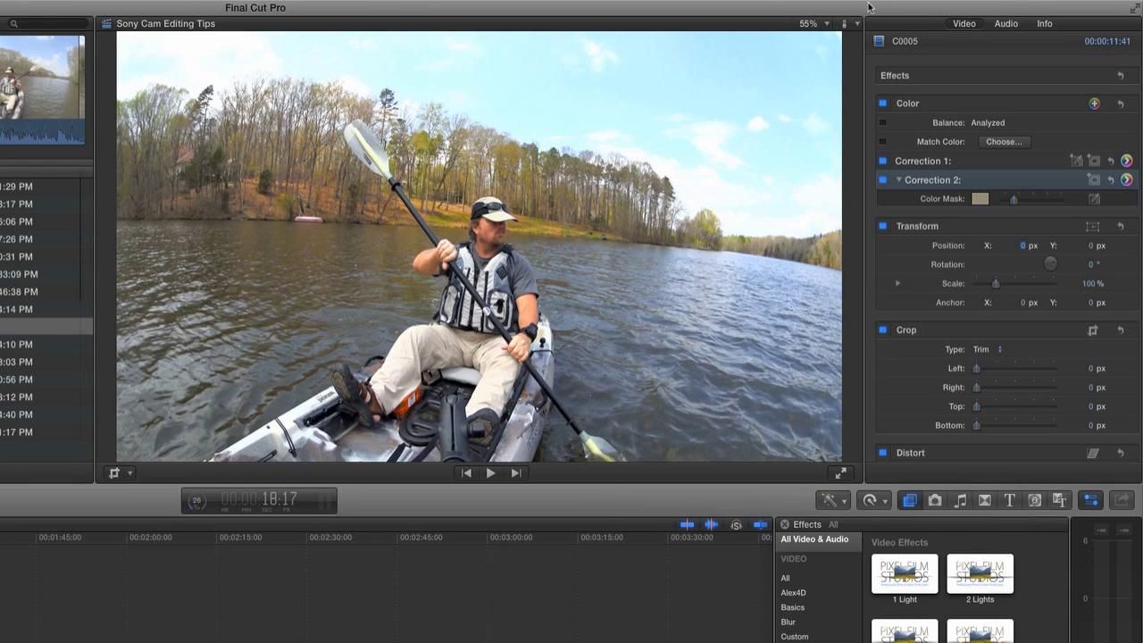
- Compare the clip with and without the shoreline correction by switching its color correction off and on twice
left_click(883, 104)
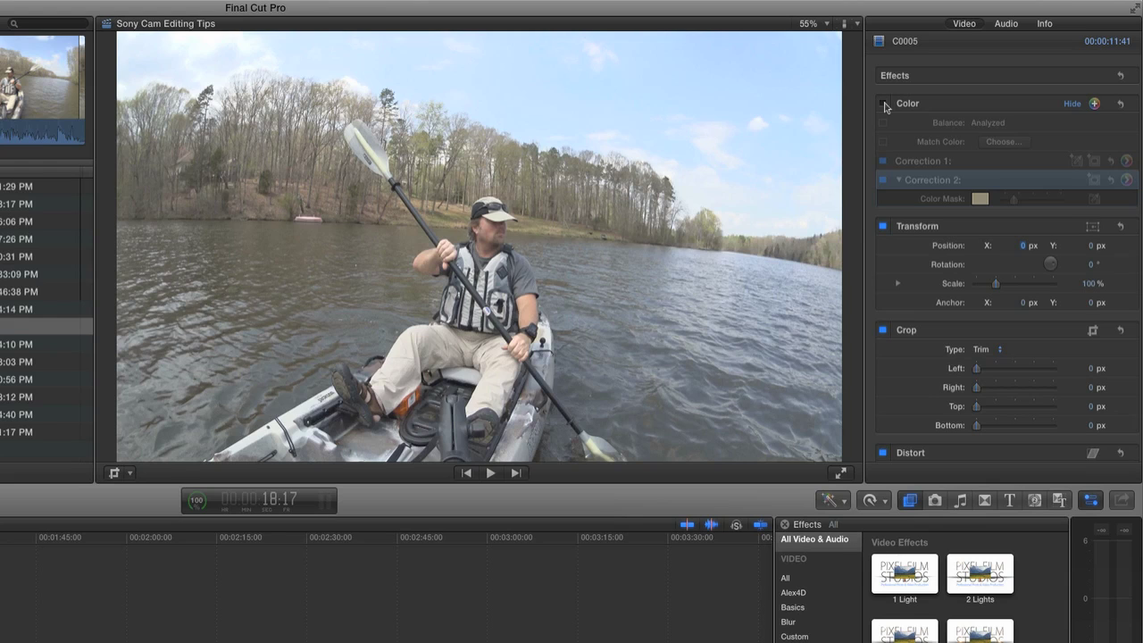
left_click(882, 104)
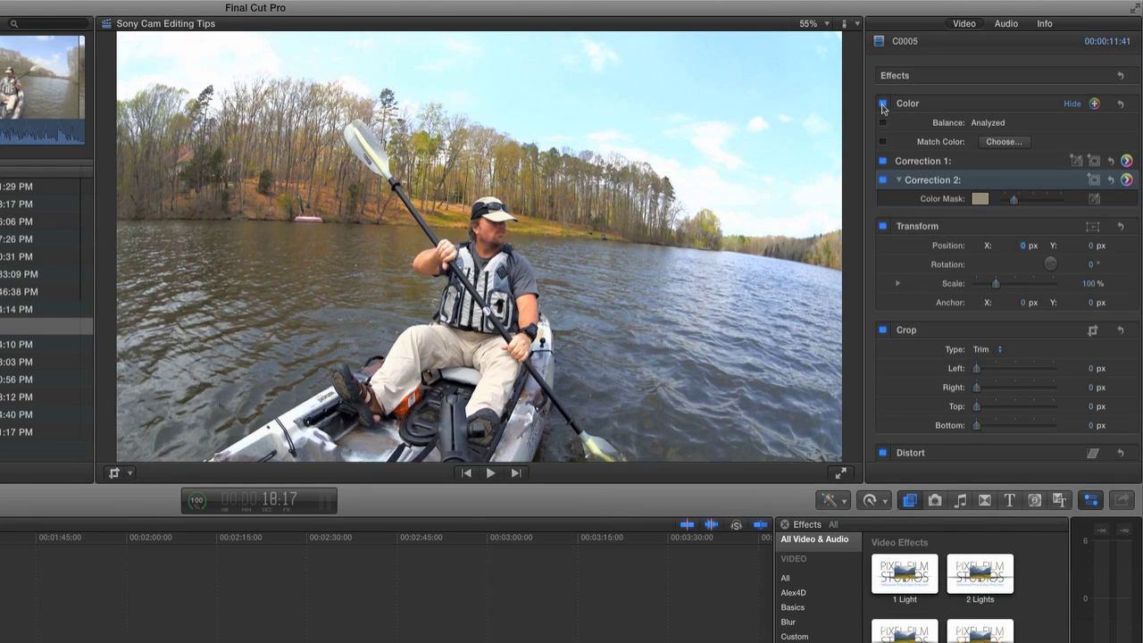
left_click(883, 103)
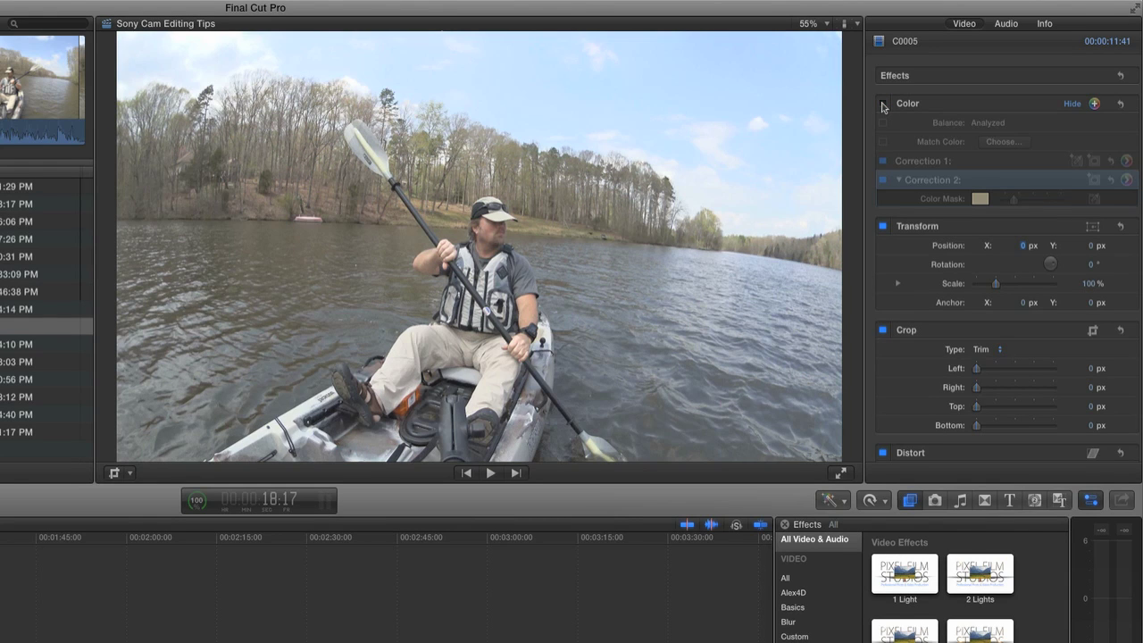
left_click(882, 104)
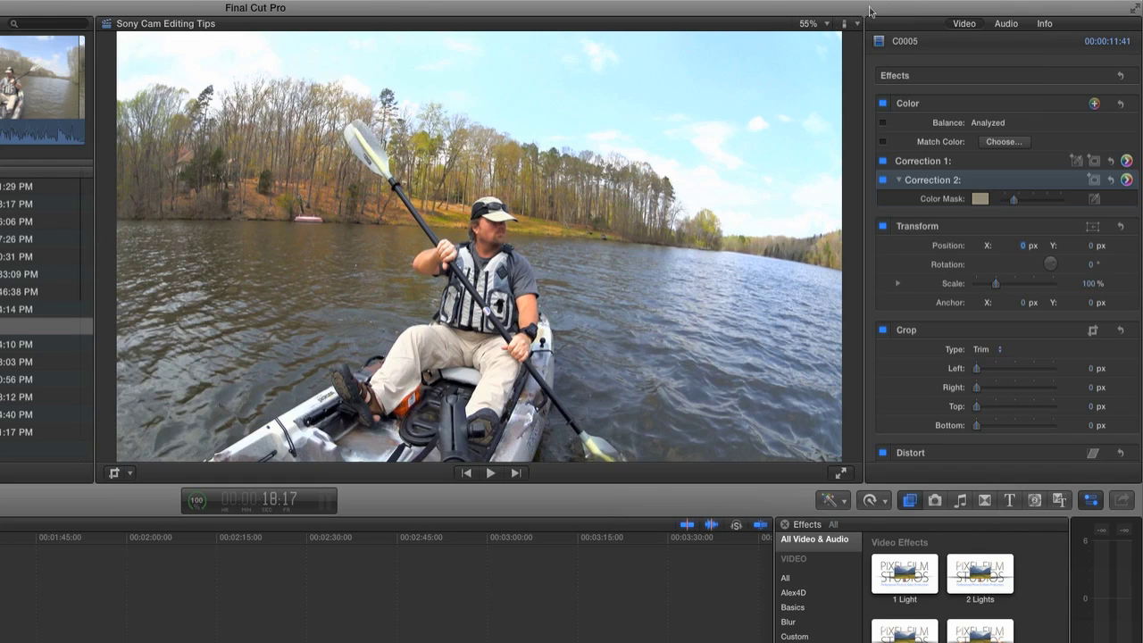
- Add Correction 3 with a color mask sampled from the blue sky, and increase the mask's softness slightly
left_click(1095, 104)
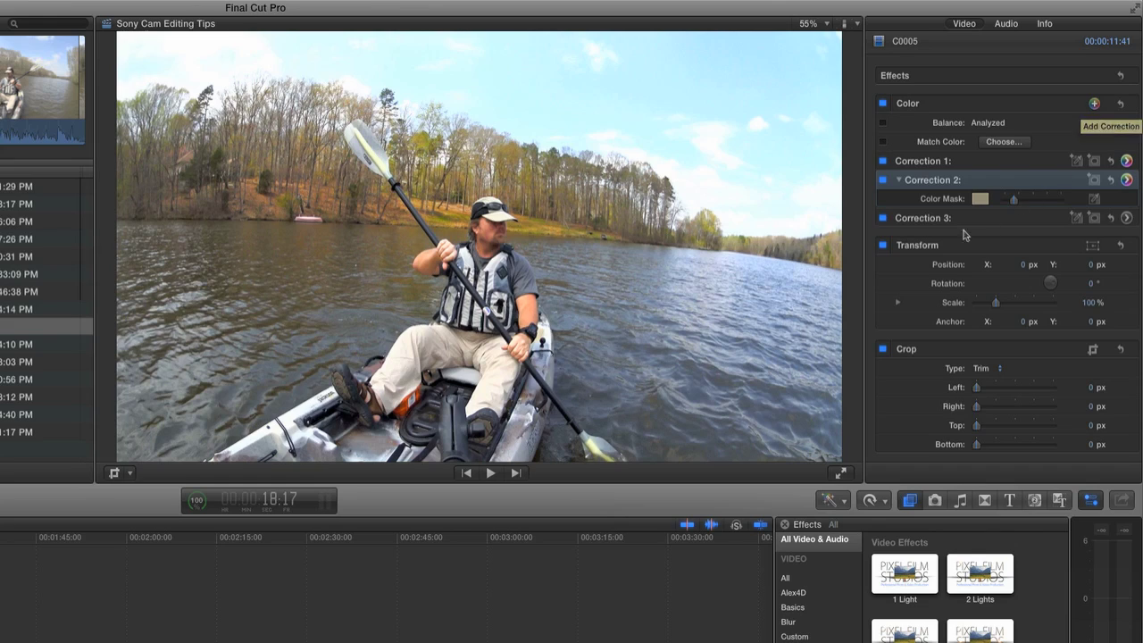
left_click(1077, 219)
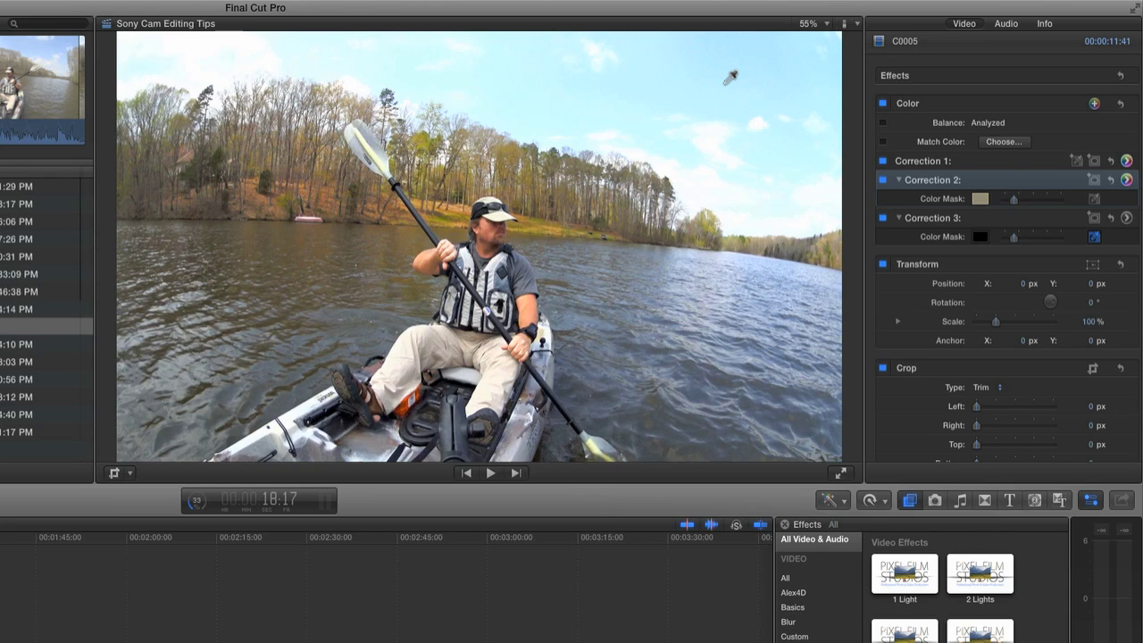
left_click(731, 78)
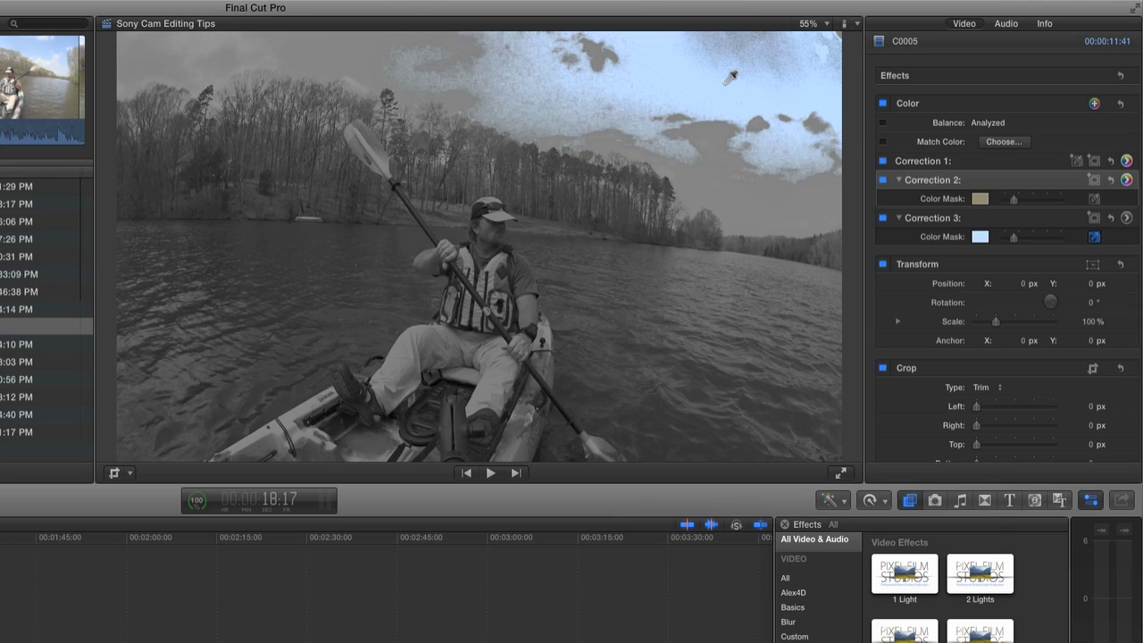
mouse_move(725, 84)
left_mouse_down()
mouse_move(780, 57)
mouse_move(760, 79)
mouse_move(742, 77)
left_mouse_up()
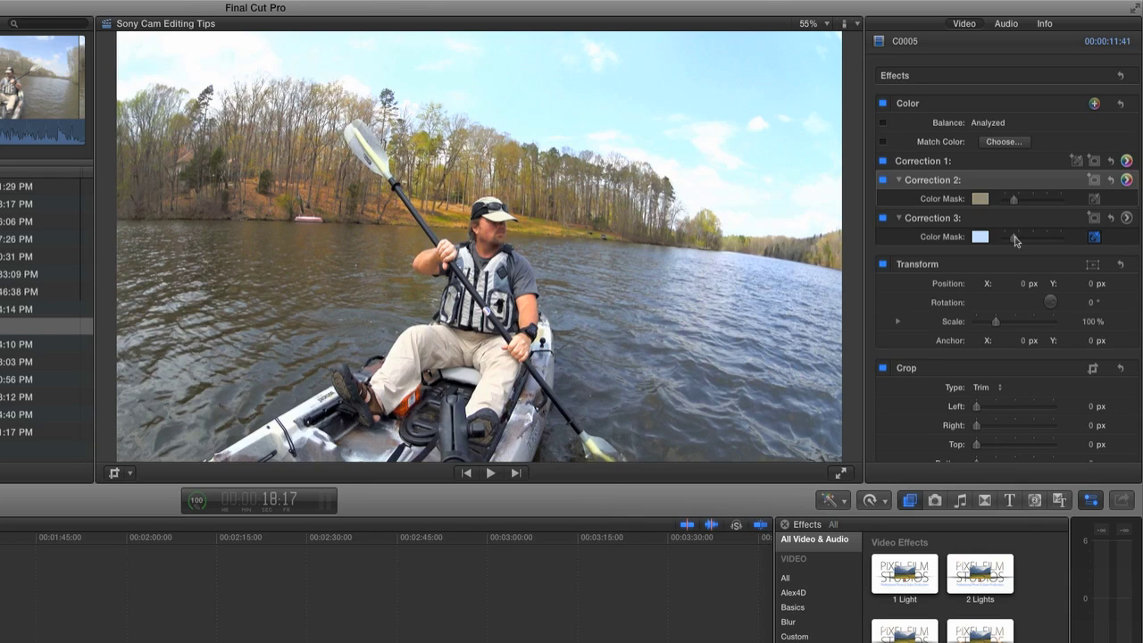
left_click_drag(1014, 239, 1030, 241)
left_click_drag(1030, 241, 1030, 242)
- Set the global saturation inside Correction 3's sky mask to 50 %
left_click(1119, 218)
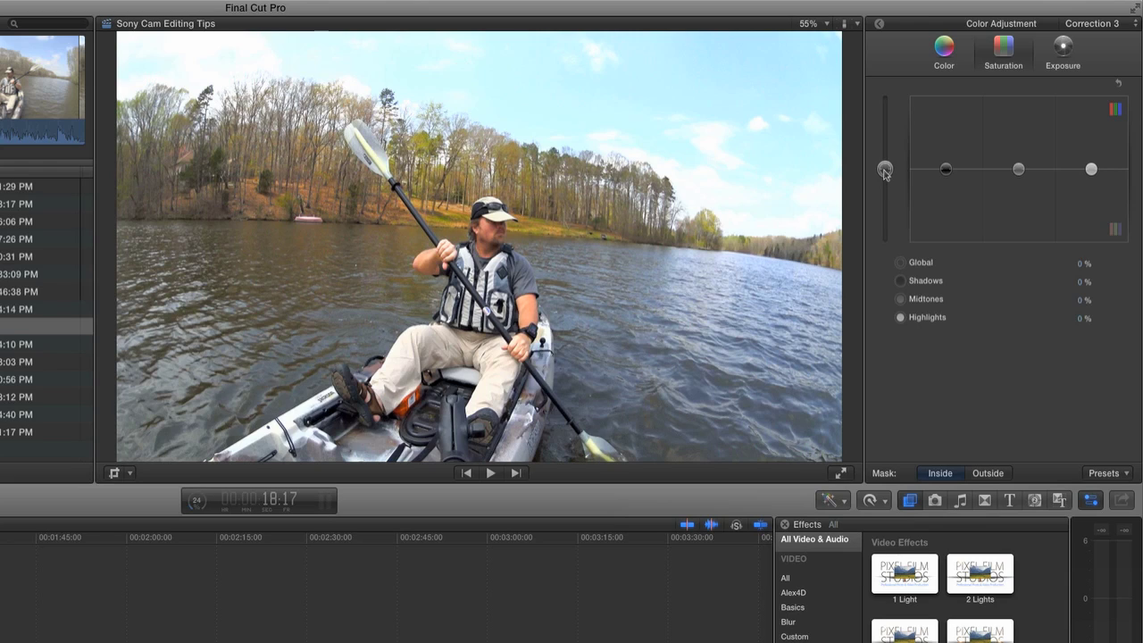
left_click_drag(885, 172, 887, 135)
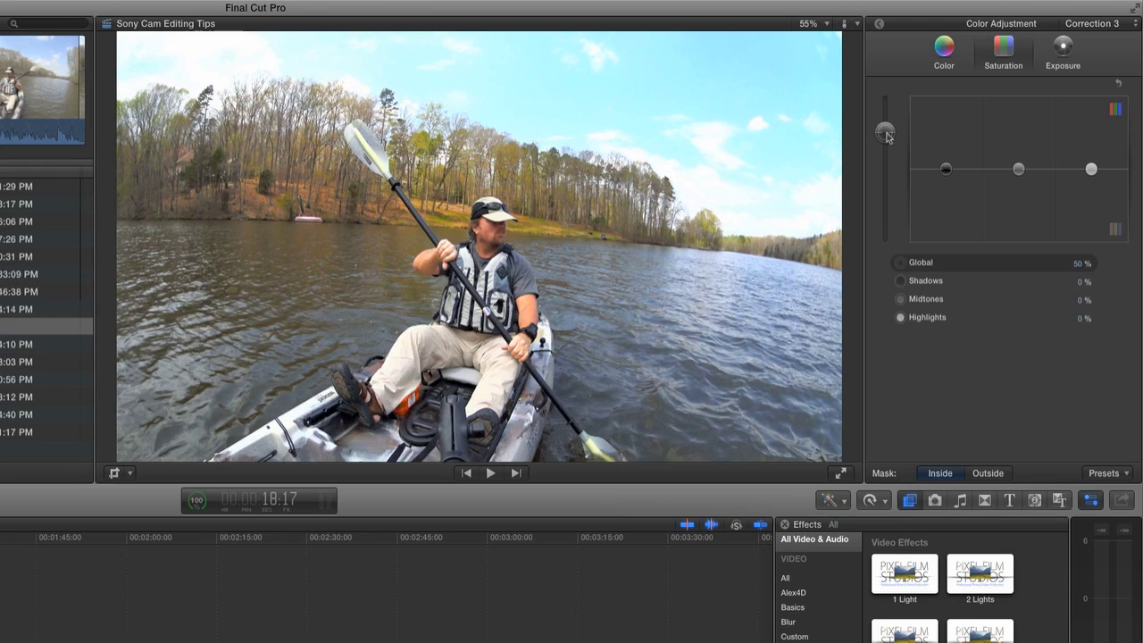
left_click(880, 29)
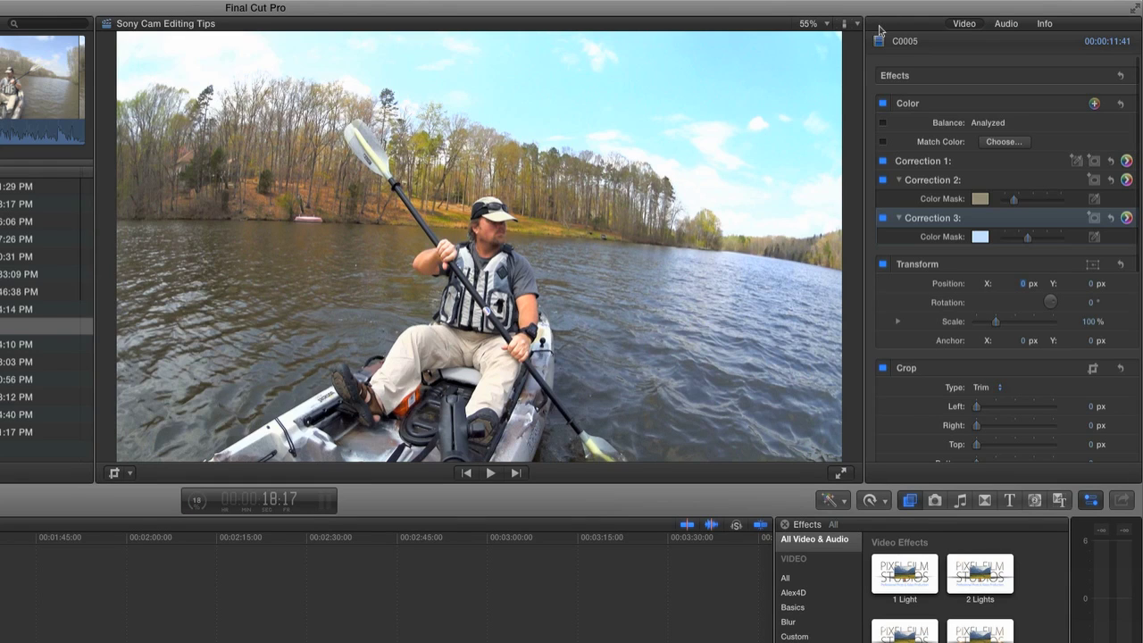
- Switch the clip's color correction off and on to compare the original with the sky-enhanced version
left_click(883, 104)
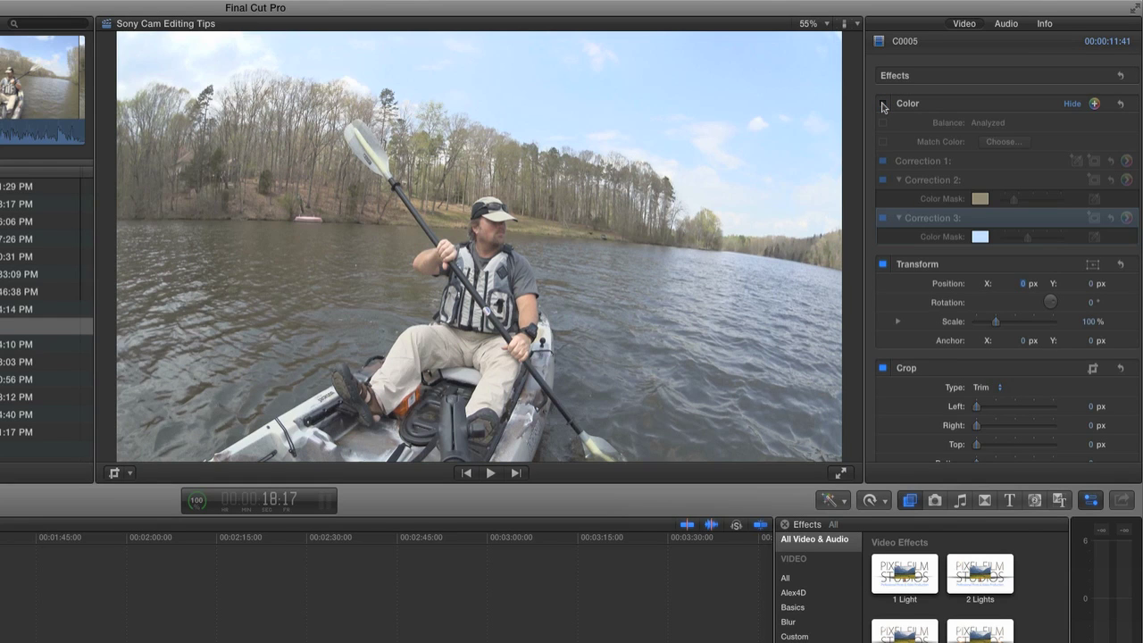
left_click(883, 105)
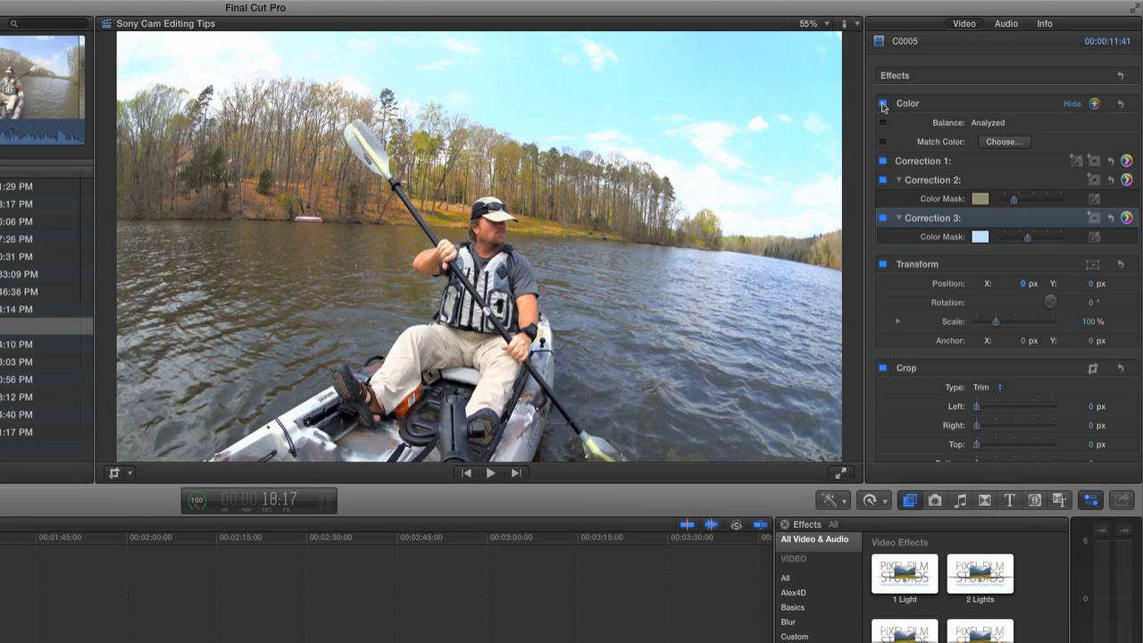
left_click(882, 104)
left_click(882, 105)
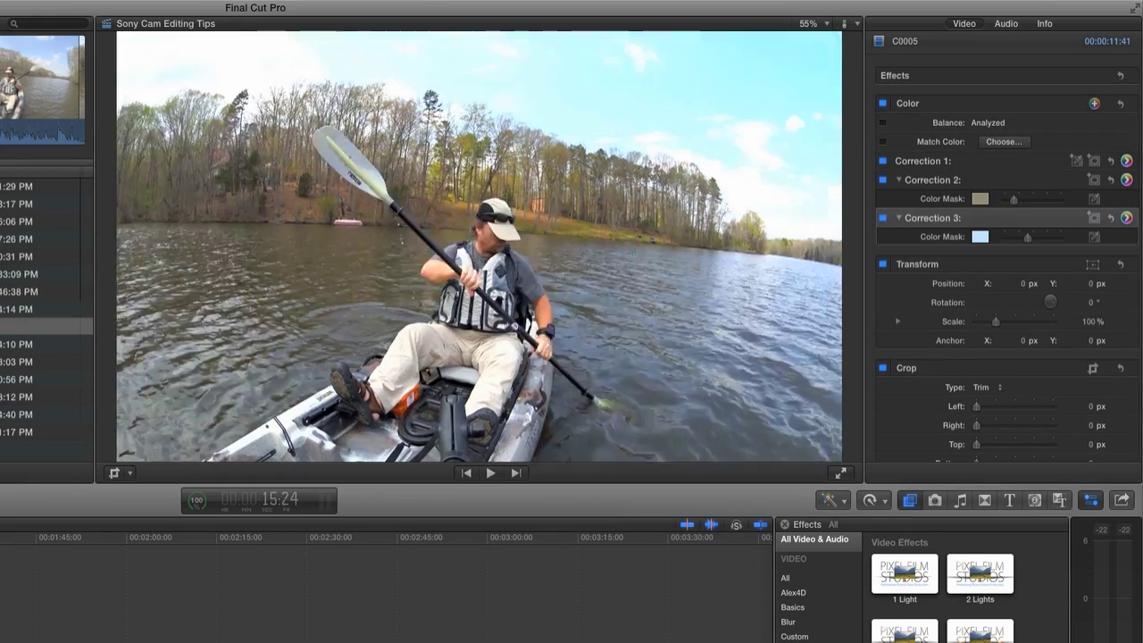
- Play parts of the original and the corrected C0005 clips in the timeline to compare their look in motion
key("space")
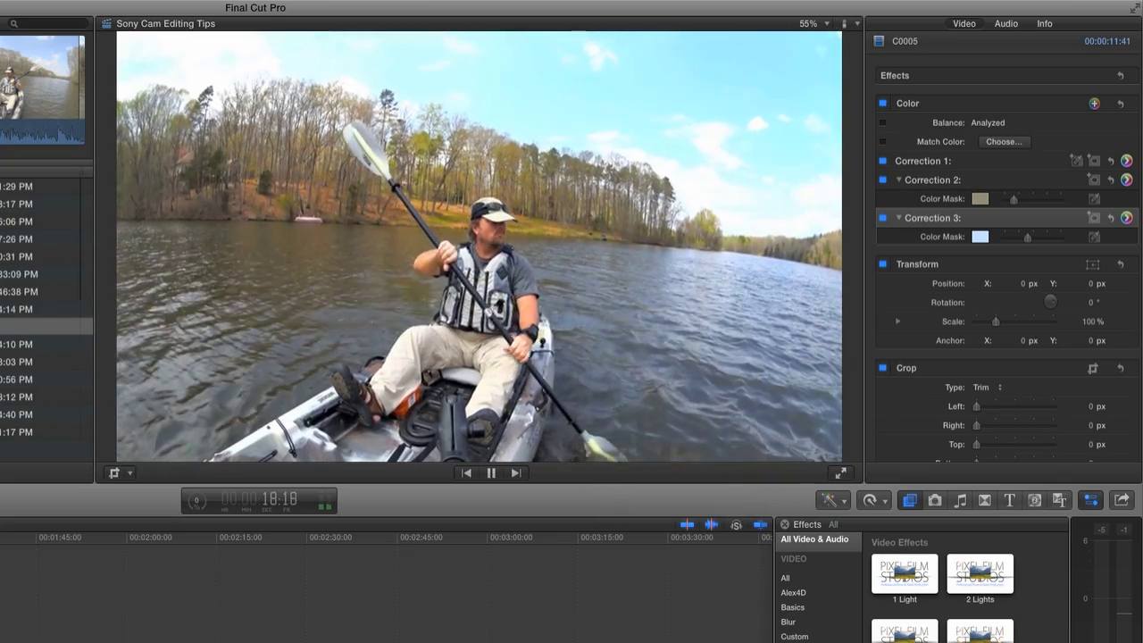
key("space")
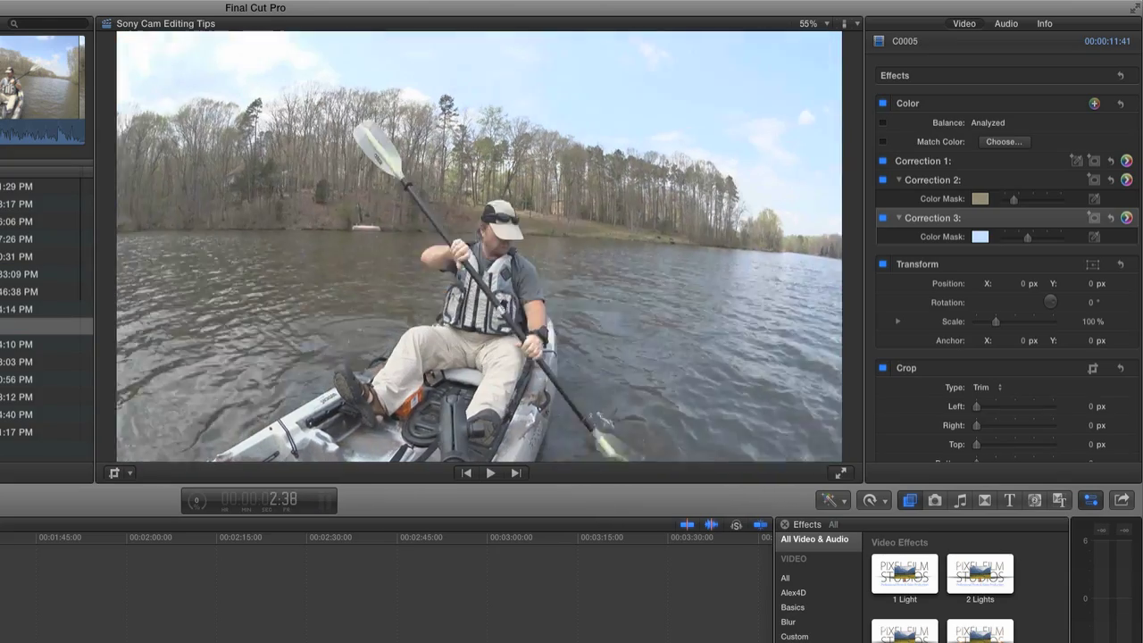
key("space")
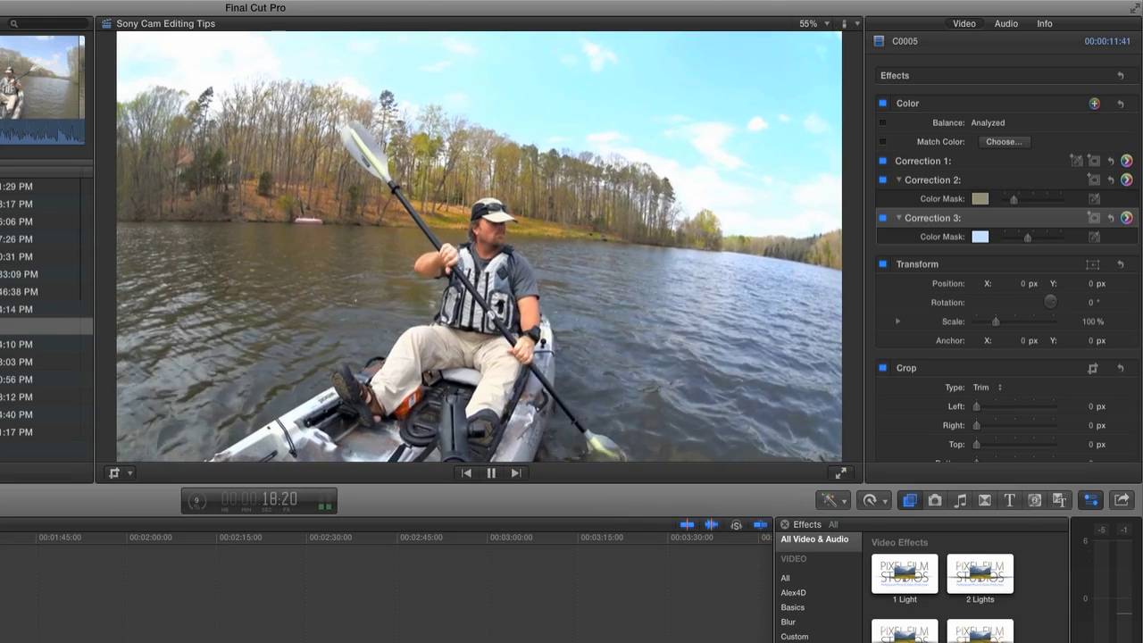
key("space")
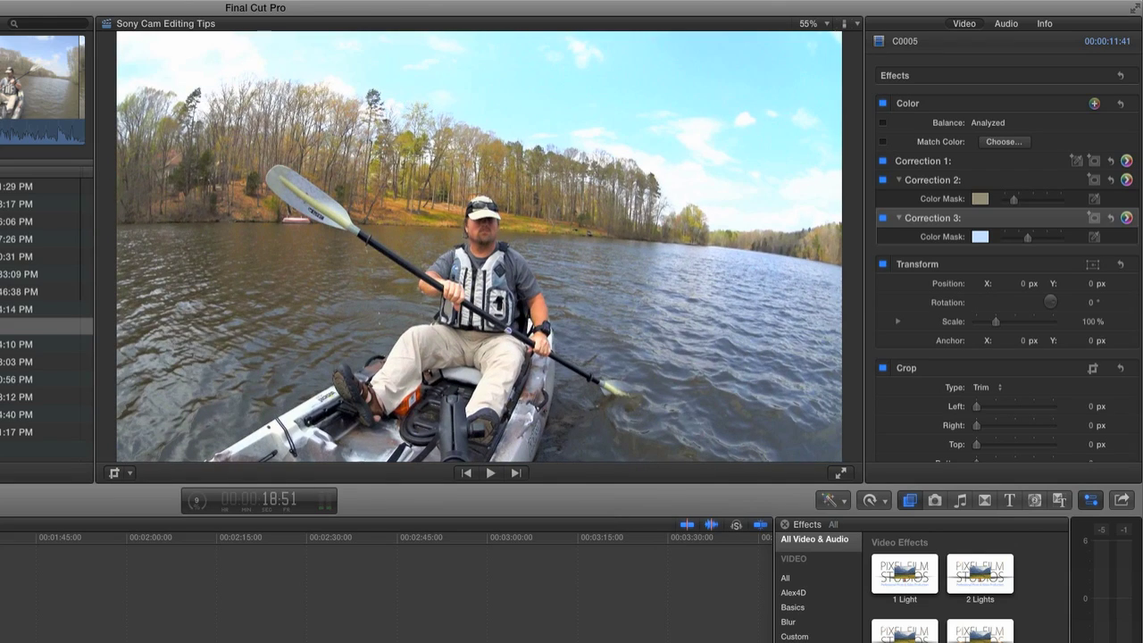
key("Right")
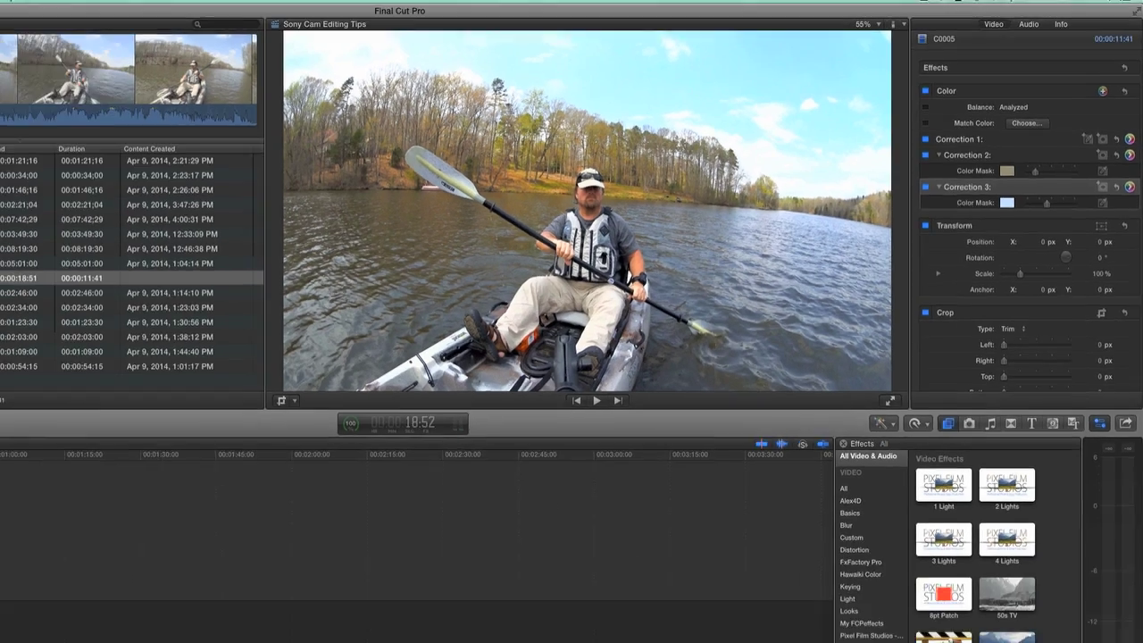
- Search the effects for "sharpen" and apply the Sharpen effect to the color-corrected second C0005 clip
type("rpe")
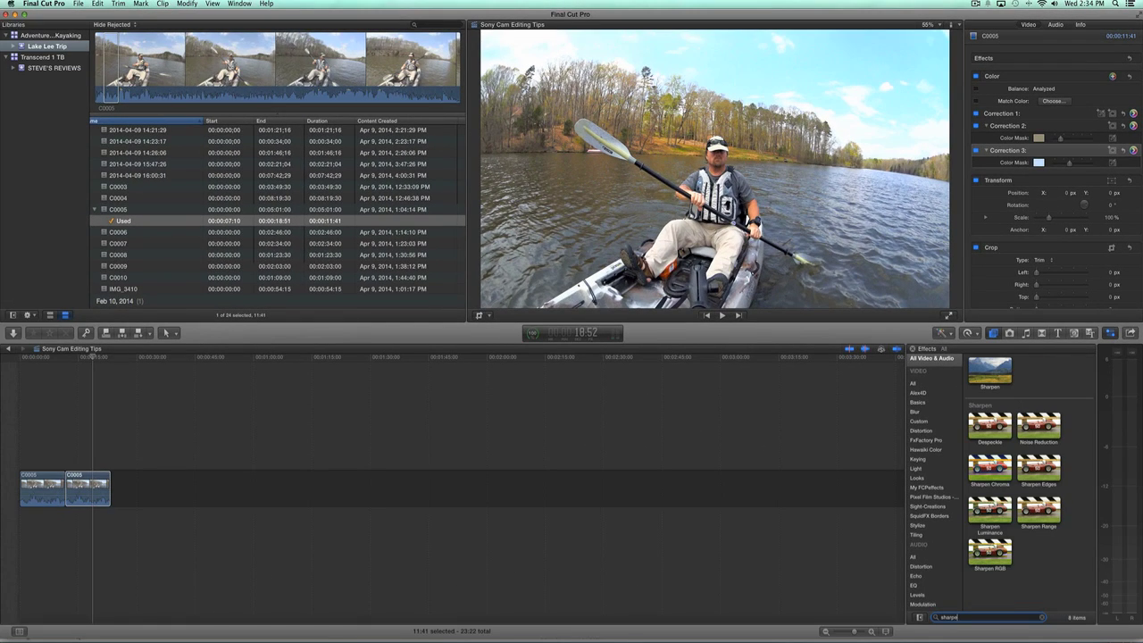
type("n")
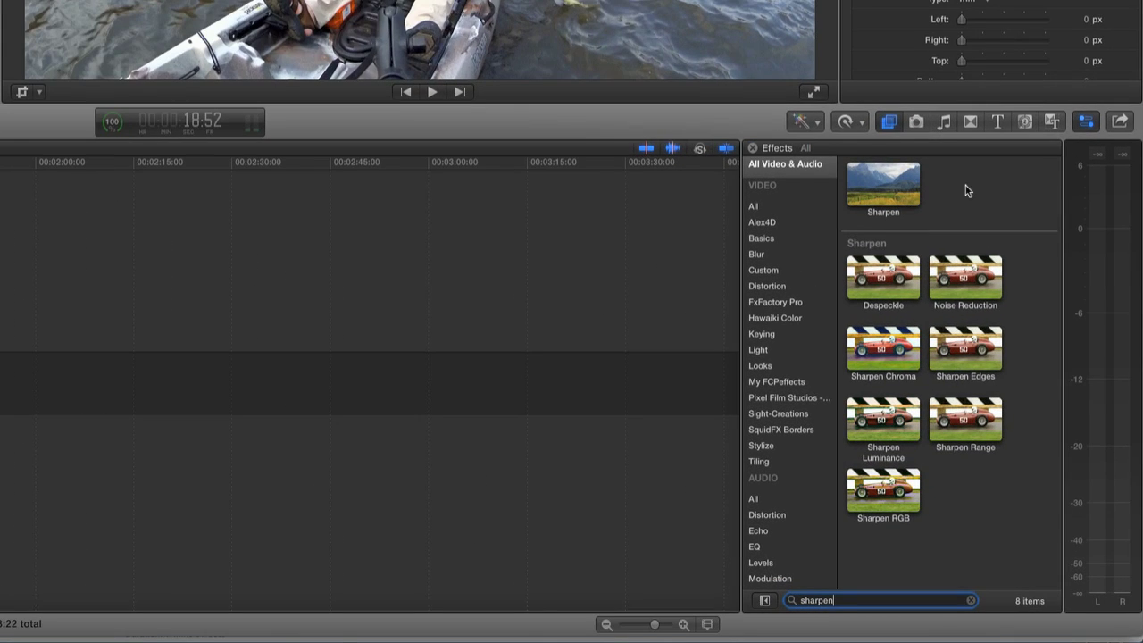
left_click(896, 183)
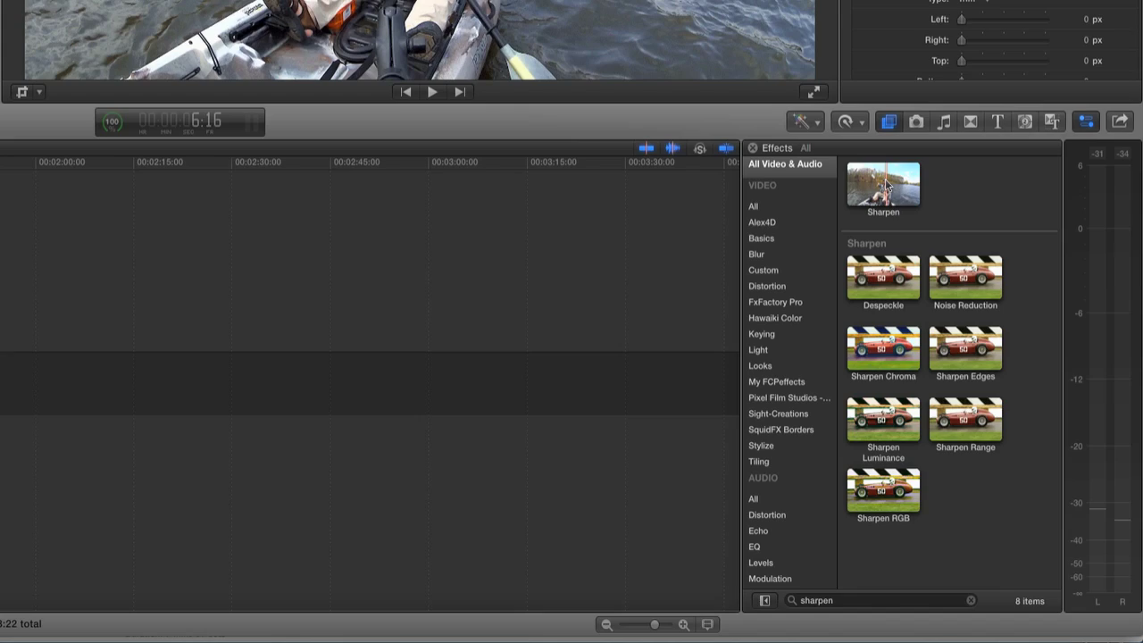
left_click_drag(887, 186, 158, 372)
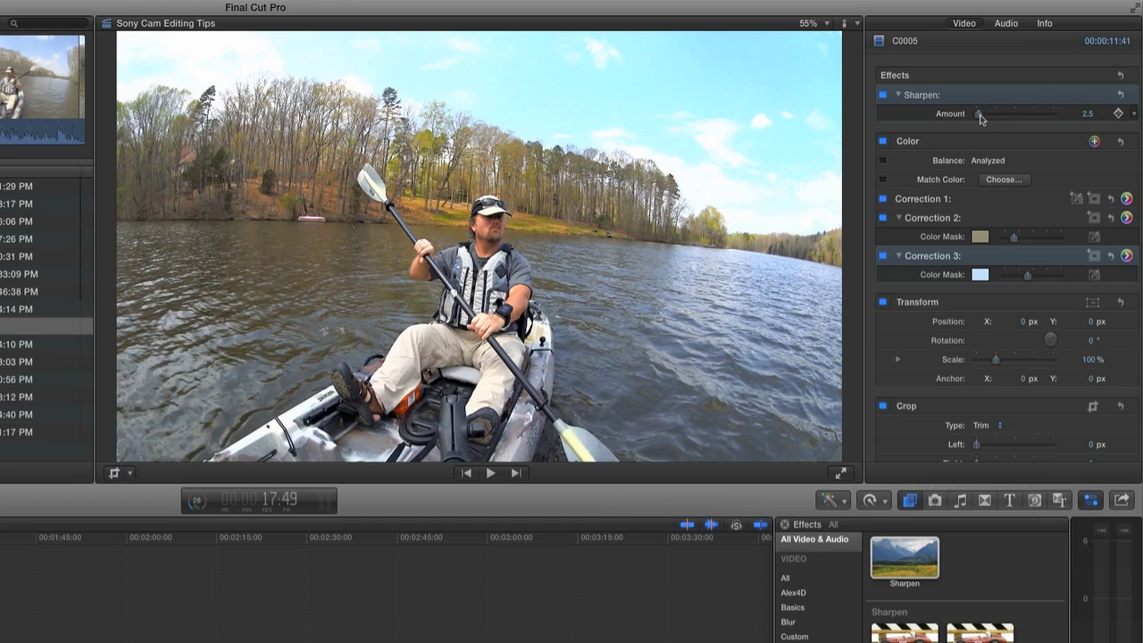
- Try the Sharpen amount at 100, set it to 5, and play back the sharpened clip
left_click_drag(981, 118, 1059, 120)
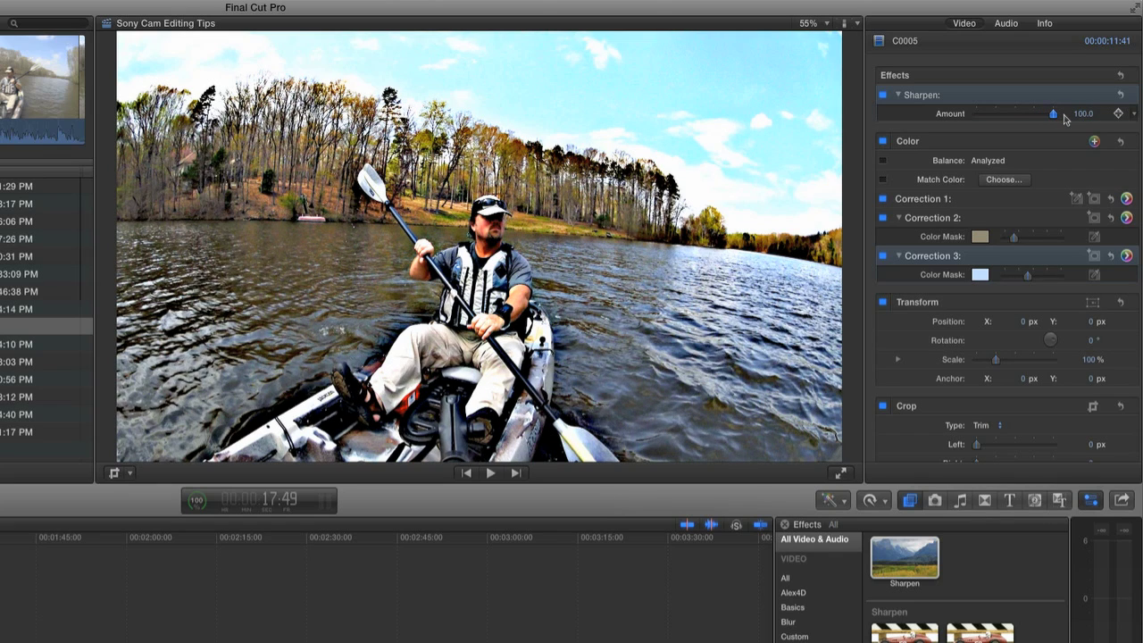
left_click_drag(1056, 115, 985, 117)
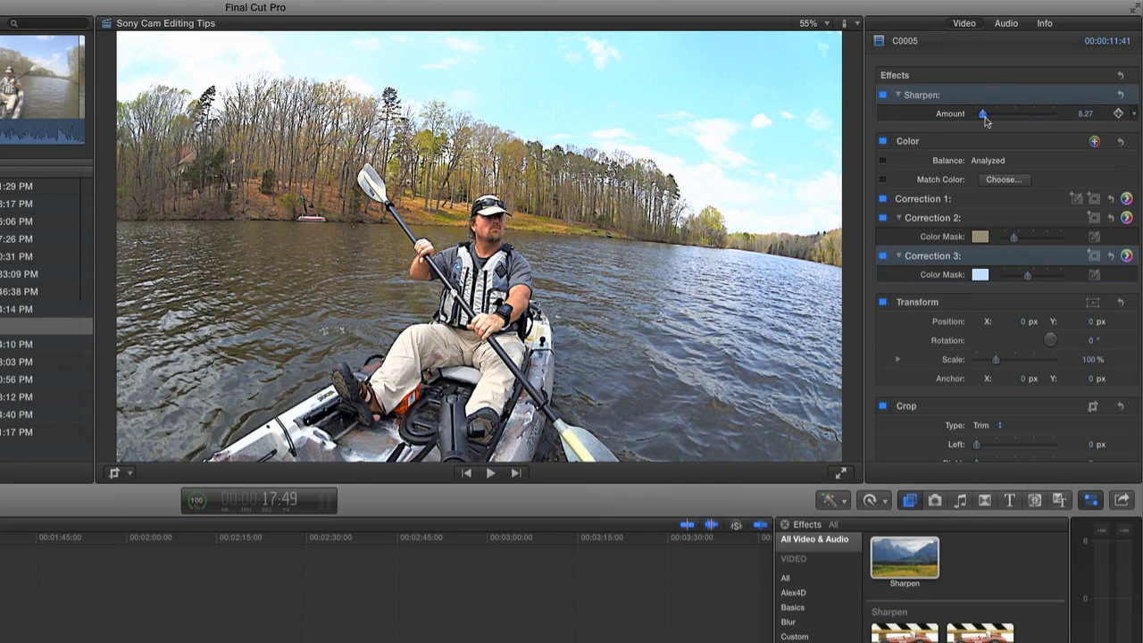
left_click(1085, 113)
type("5")
key("Return")
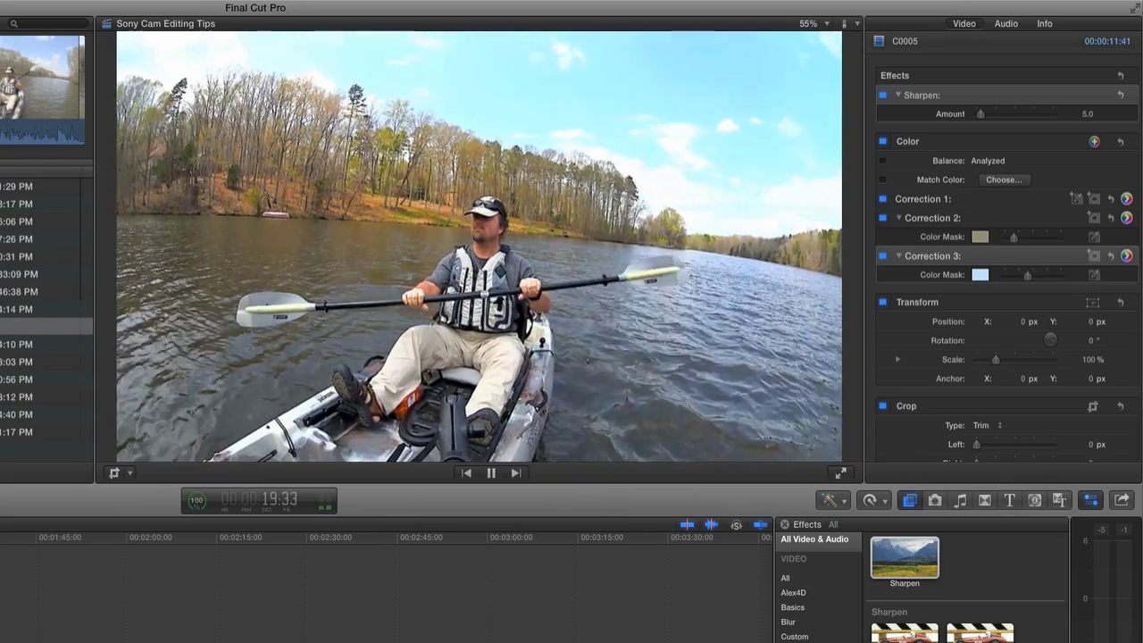
key("space")
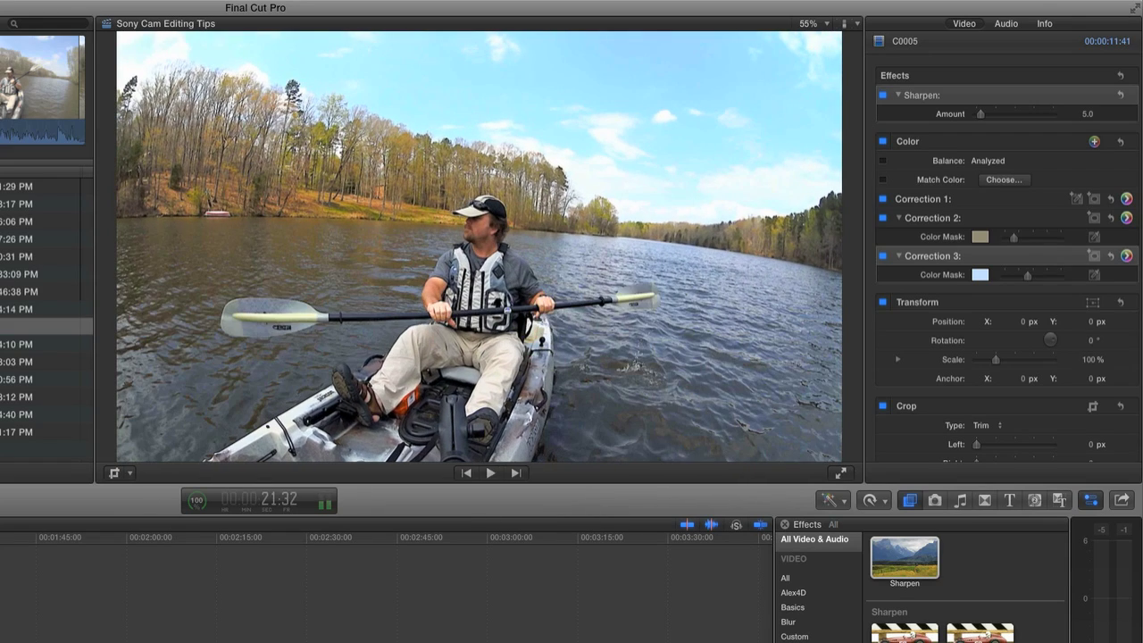